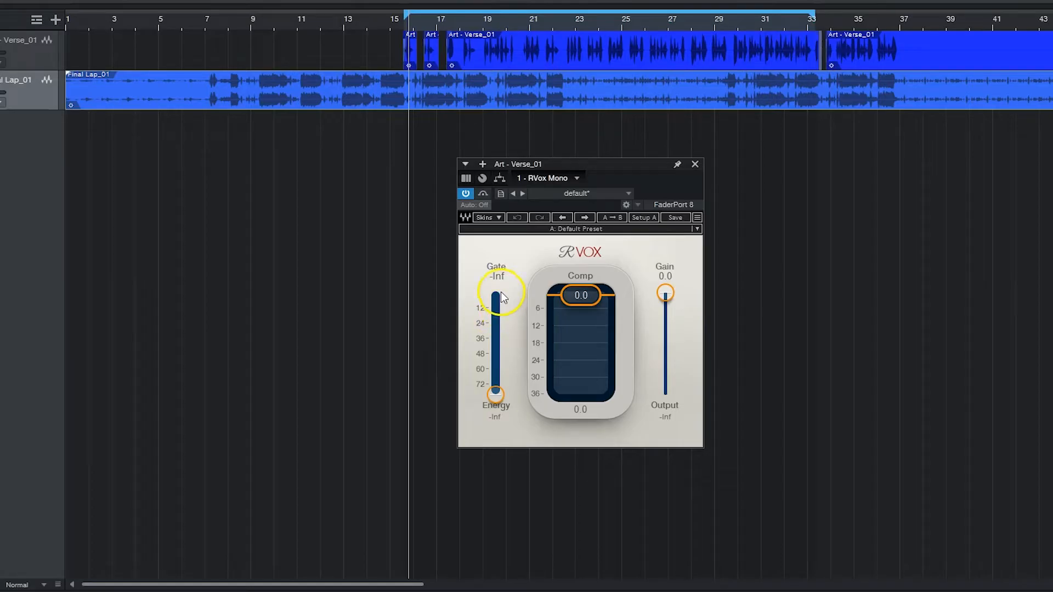
Try raising the RVox Gate and moving the Comp threshold, returning them to -Inf and 0.0
drag(494, 395, 478, 260)
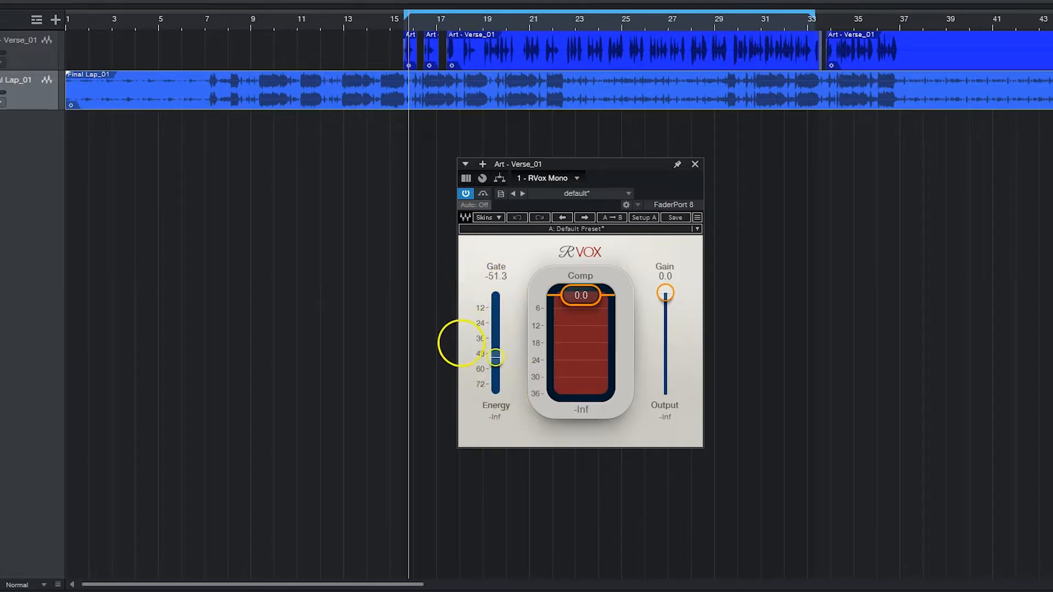
drag(495, 389, 495, 394)
drag(581, 294, 546, 311)
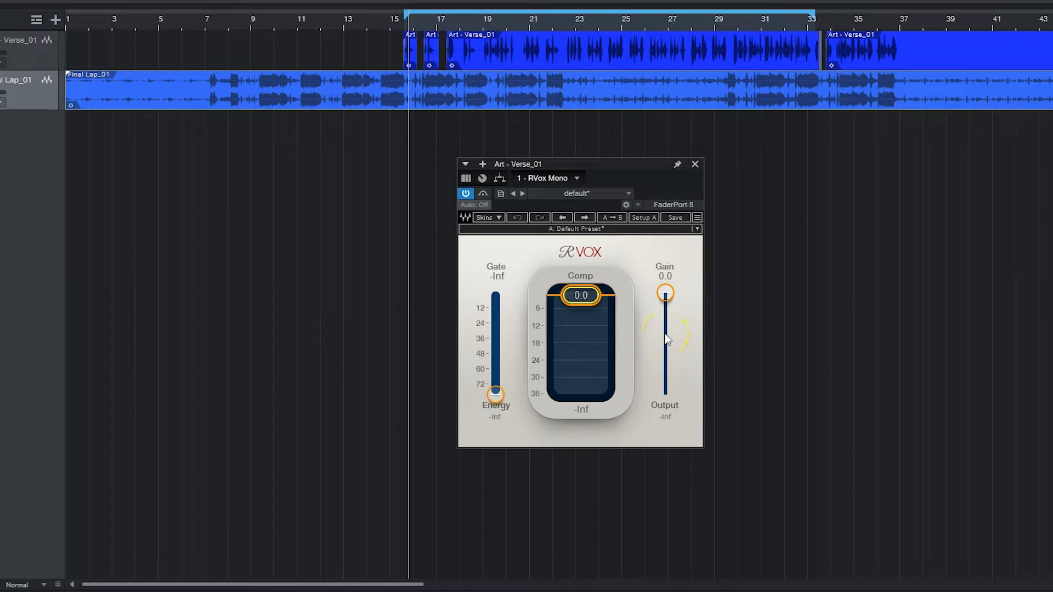
Browse the Artists and Factory preset lists of the RVox plugin
click(619, 230)
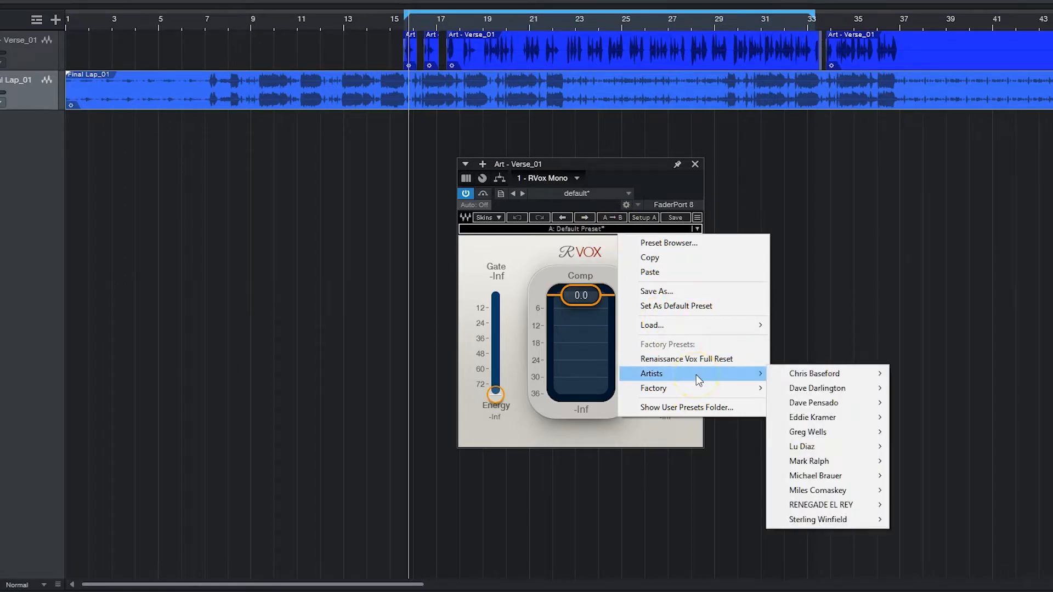
click(698, 391)
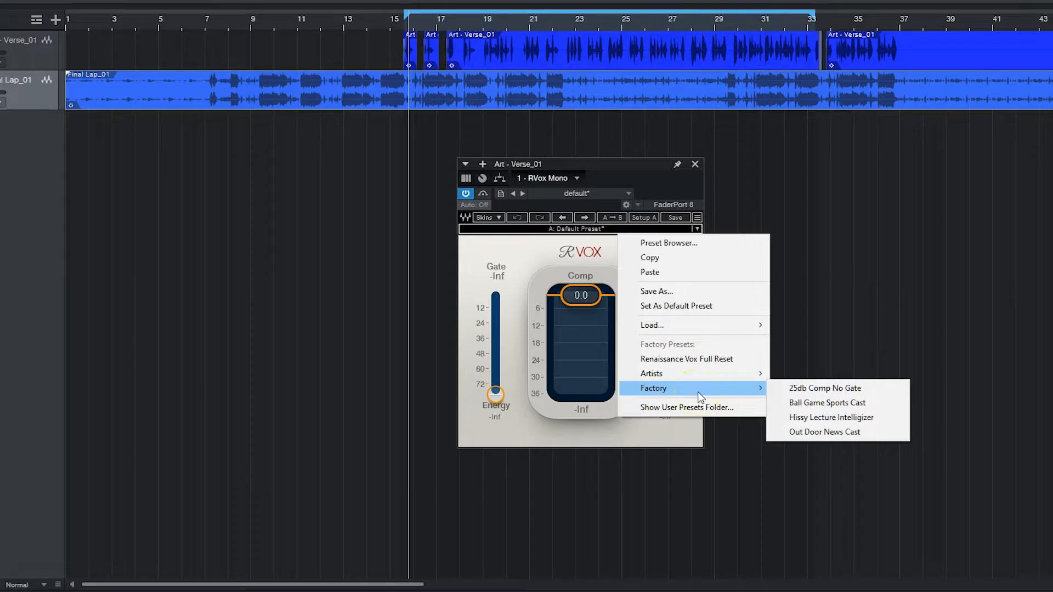
click(699, 375)
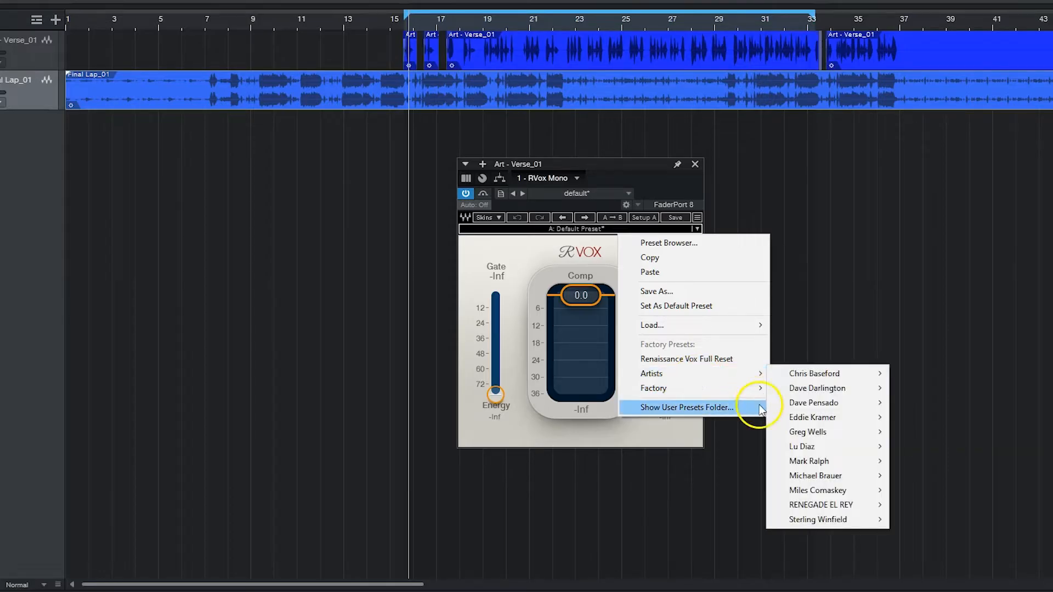
click(681, 358)
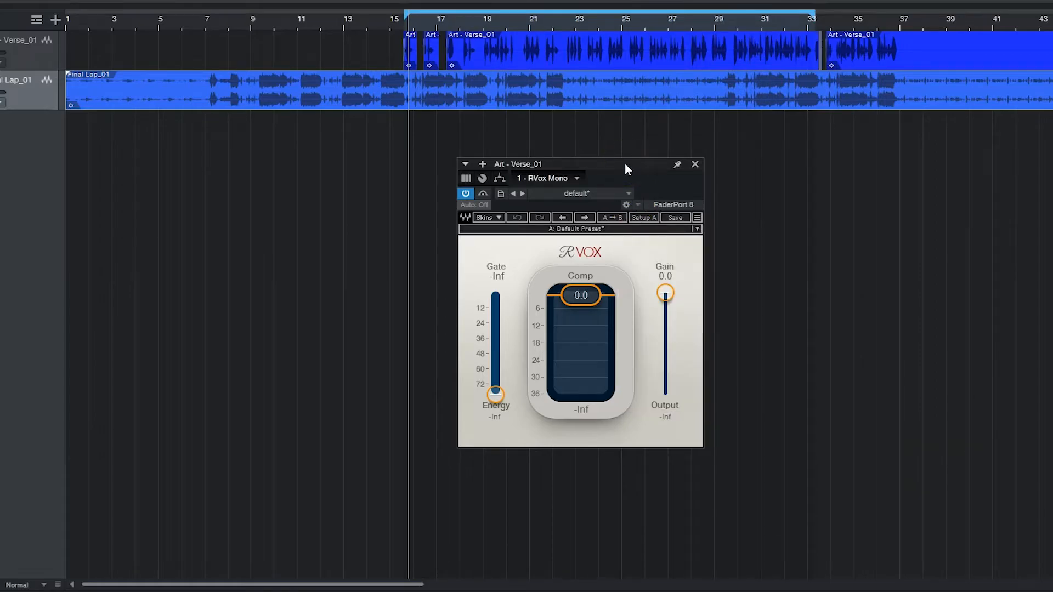
Move the Gate and Comp sliders through their travel with playback stopped, leaving Gate at -Inf and Comp at 0.0
click(538, 334)
drag(495, 392, 495, 330)
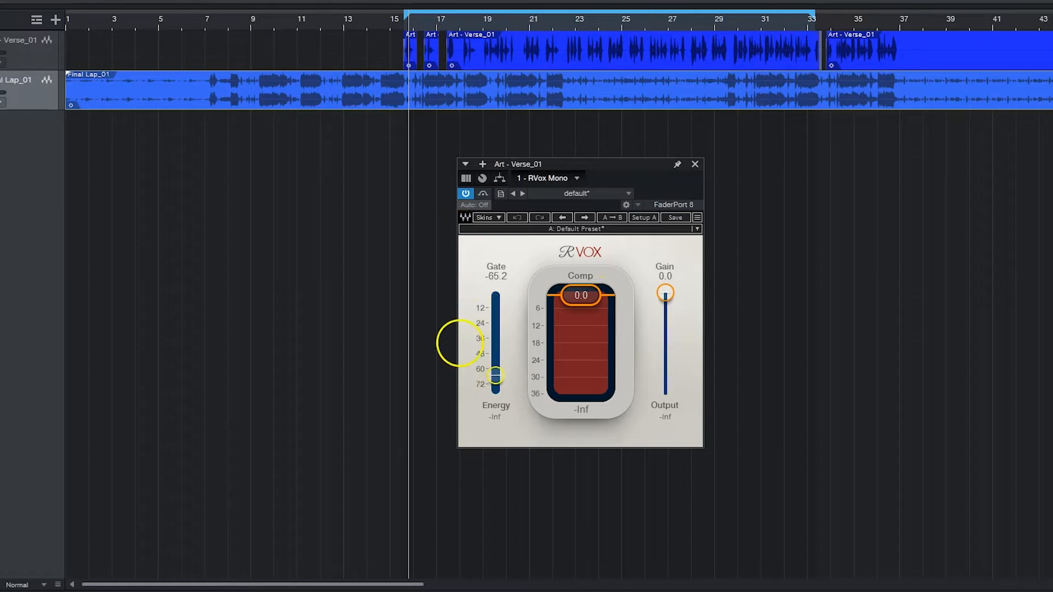
mouse_move(495, 391)
mouse_down()
mouse_move(495, 355)
mouse_move(495, 392)
mouse_up()
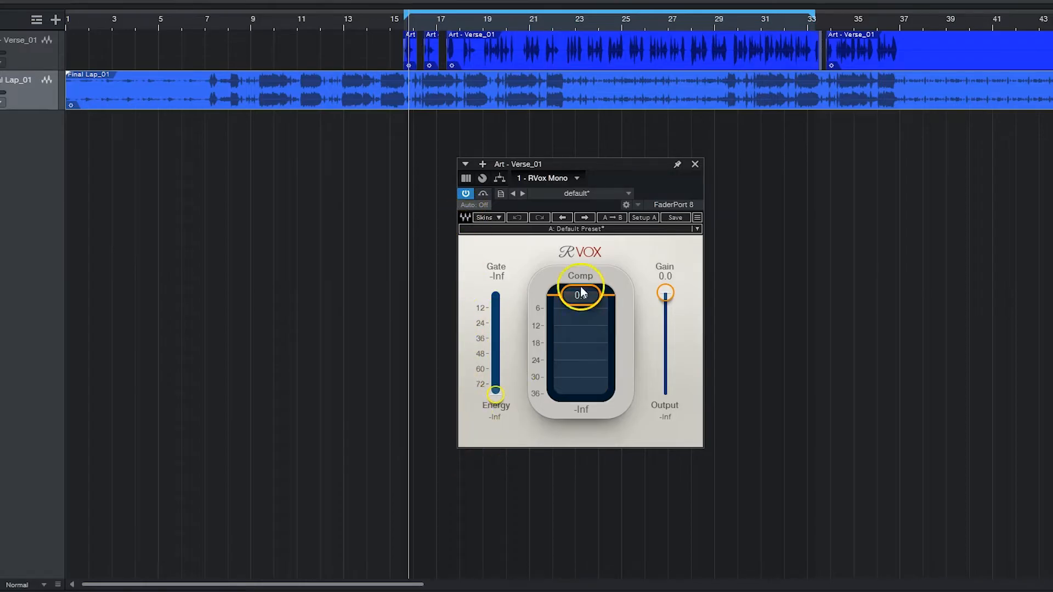
mouse_move(589, 292)
mouse_down()
mouse_move(582, 329)
mouse_move(581, 294)
mouse_up()
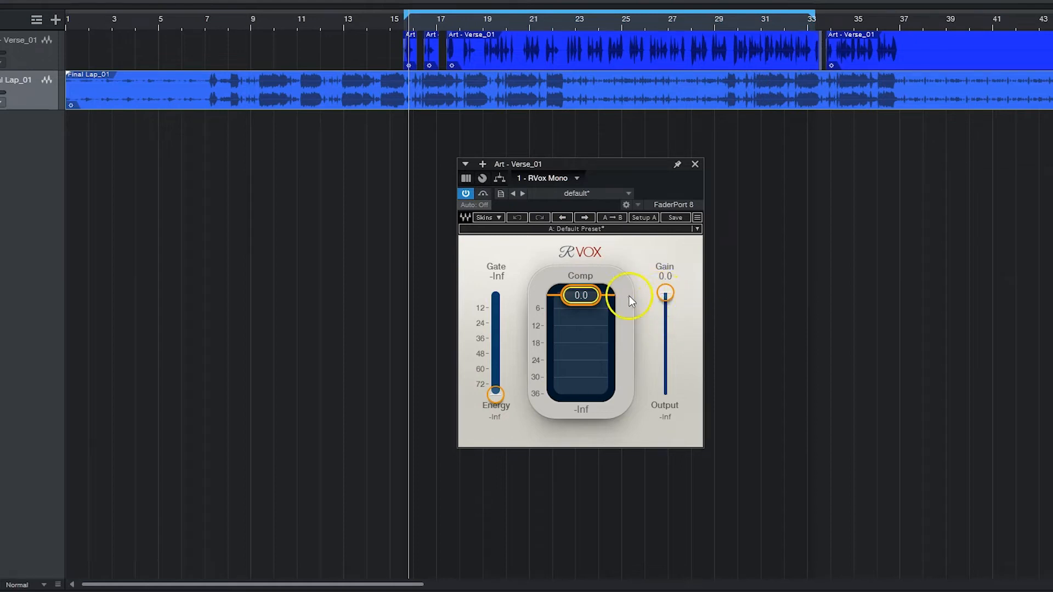
drag(581, 296, 579, 258)
drag(591, 314, 590, 270)
mouse_move(576, 296)
mouse_down()
mouse_move(574, 365)
mouse_move(576, 295)
mouse_up()
Play the song and sweep the Gate between -Inf and 0.0 on the vocal, ending at -Inf
key(space)
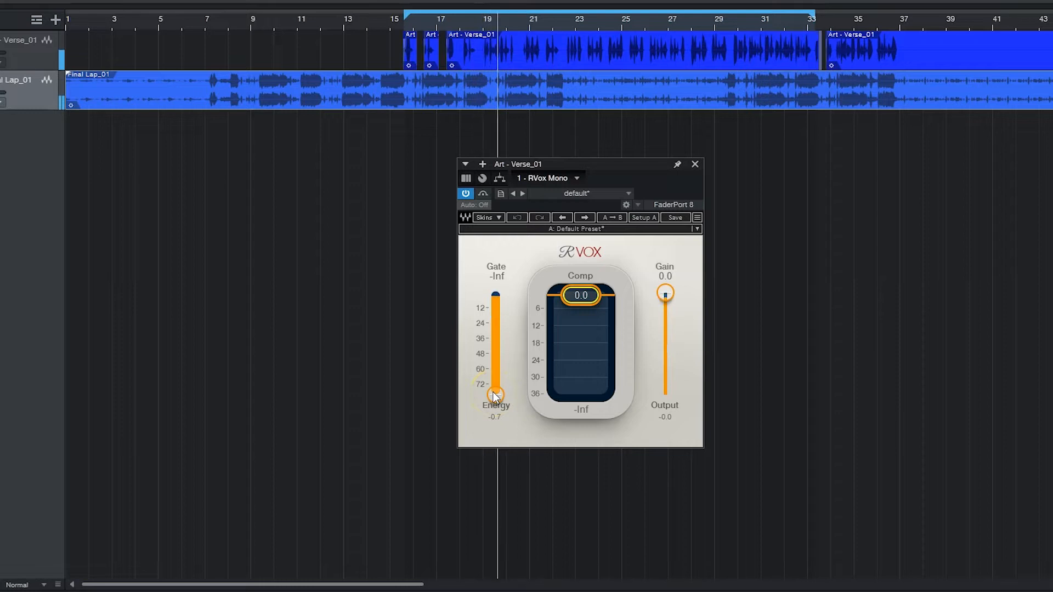
drag(494, 392, 495, 220)
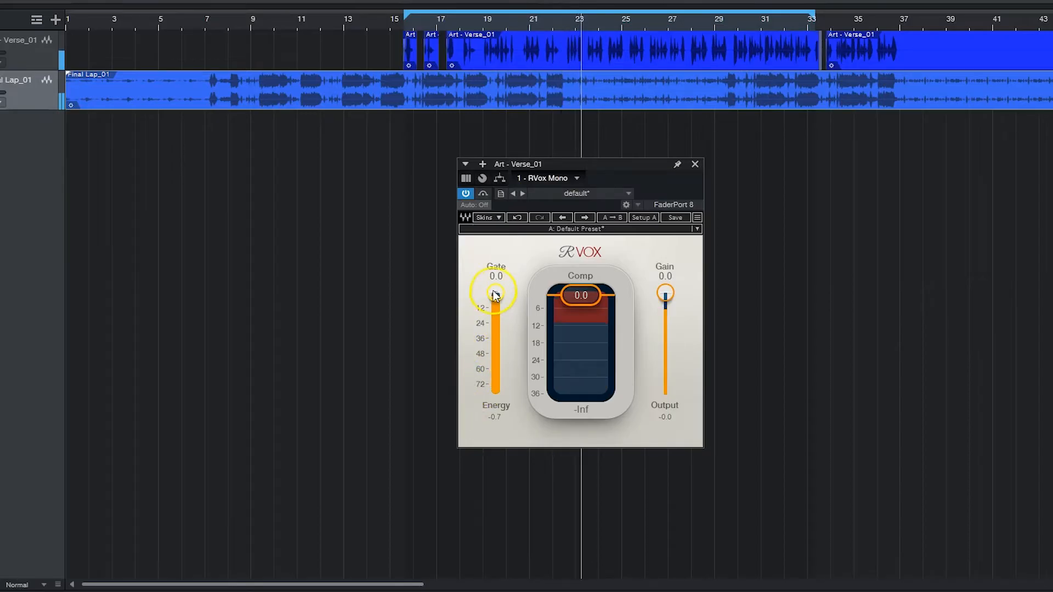
drag(495, 295, 495, 332)
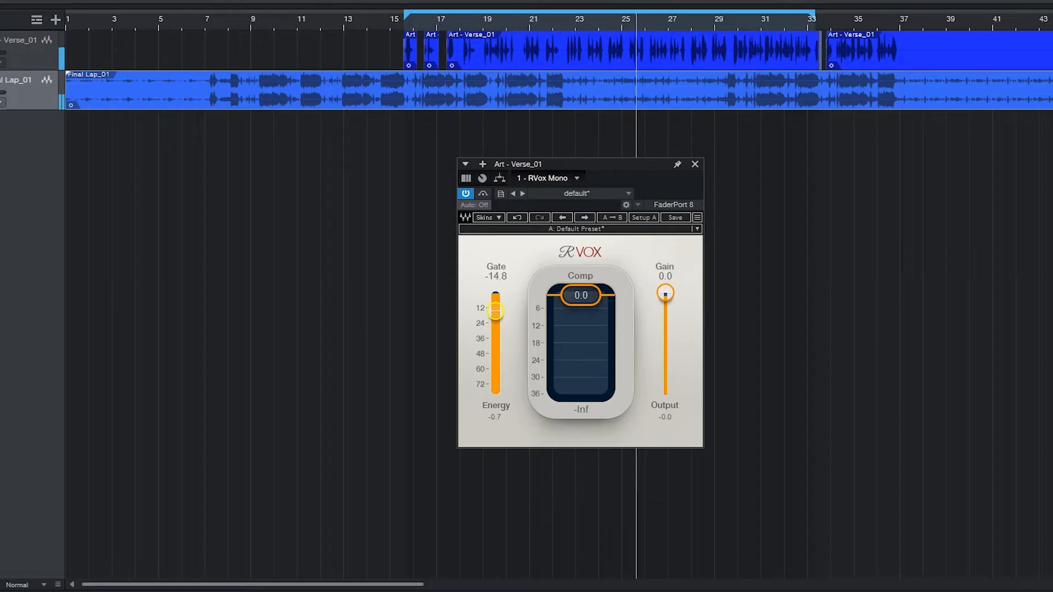
drag(492, 433, 493, 571)
drag(492, 392, 495, 295)
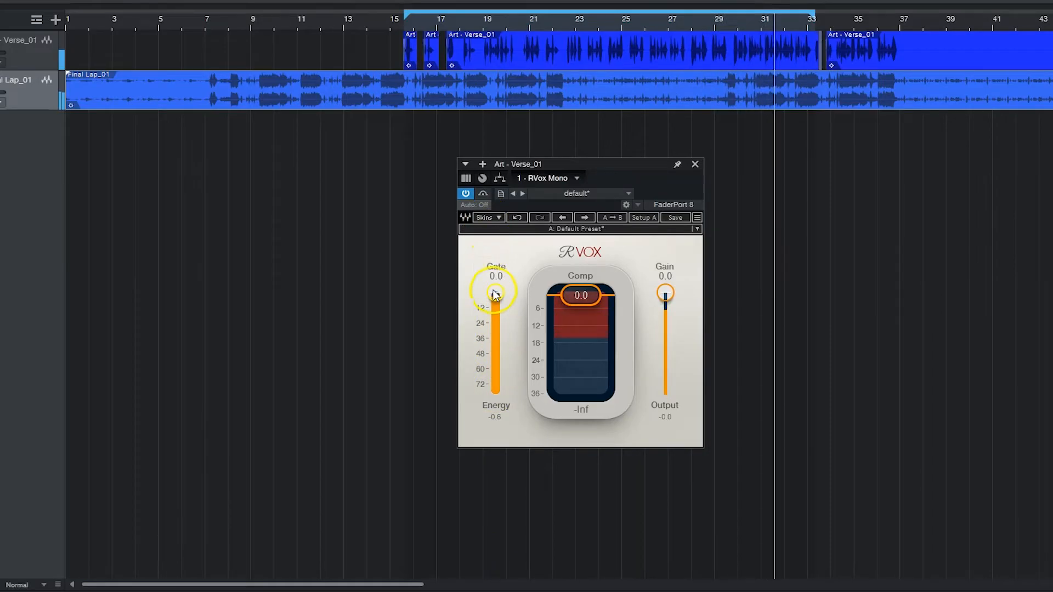
drag(496, 295, 458, 485)
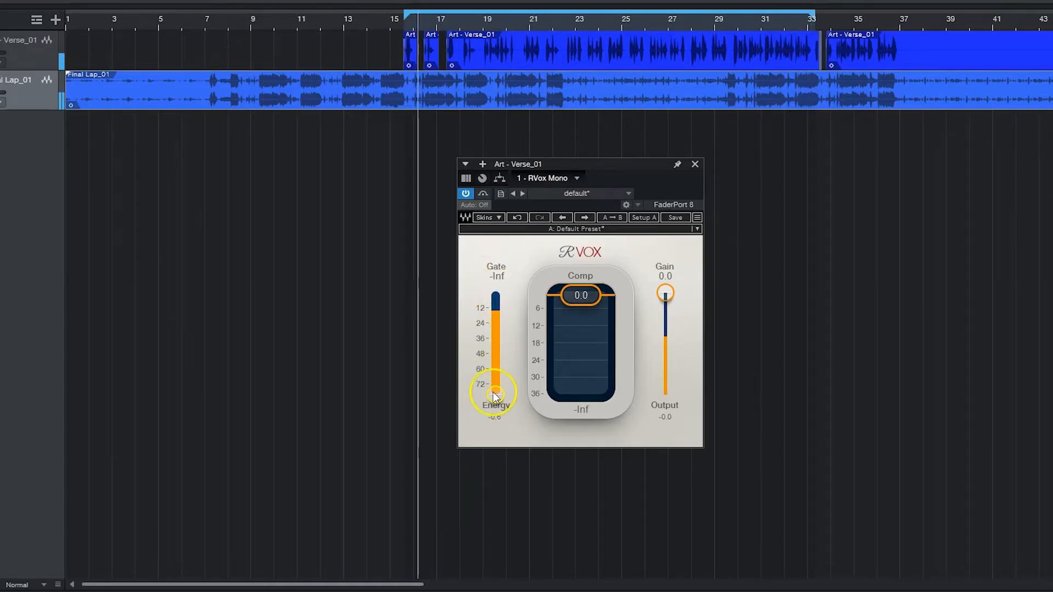
Try different Comp and Gain settings during playback, return both to 0.0 and stop the song
click(578, 298)
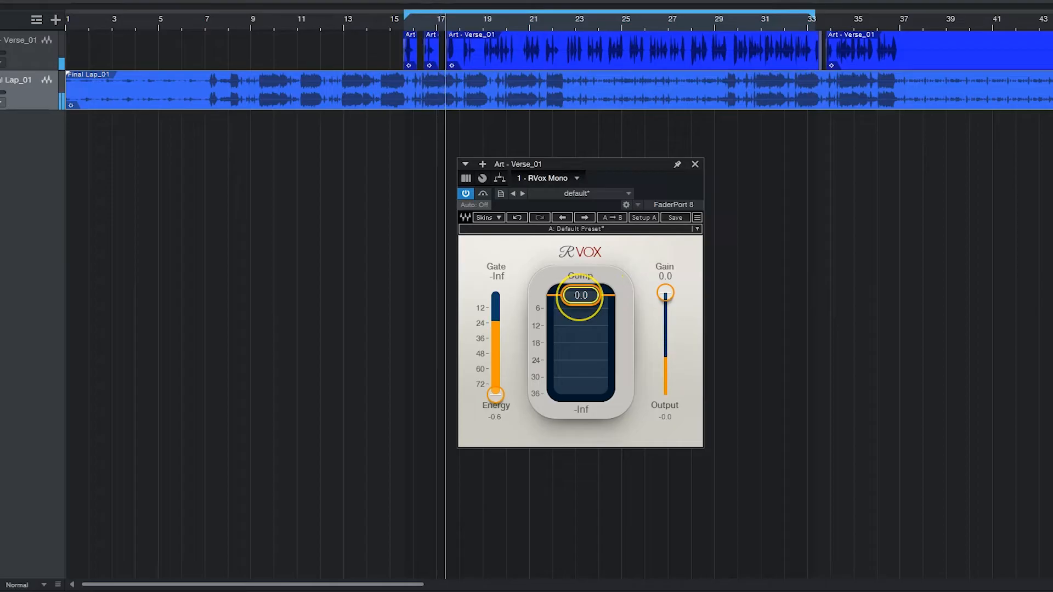
drag(577, 298, 569, 390)
drag(579, 325, 664, 299)
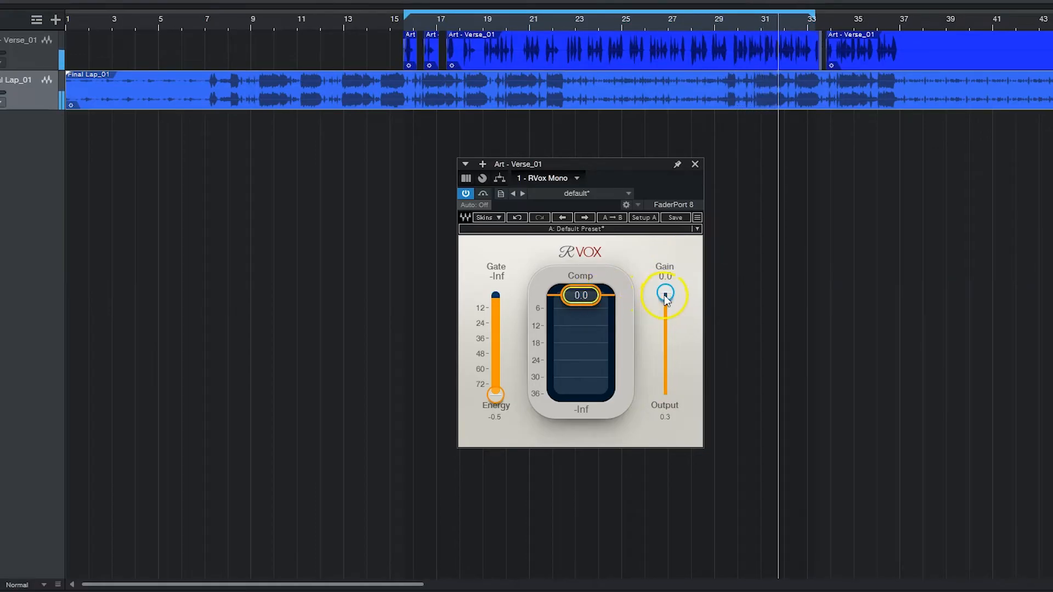
mouse_move(587, 296)
mouse_down()
mouse_move(564, 475)
mouse_move(517, 536)
mouse_move(519, 486)
mouse_move(588, 300)
mouse_up()
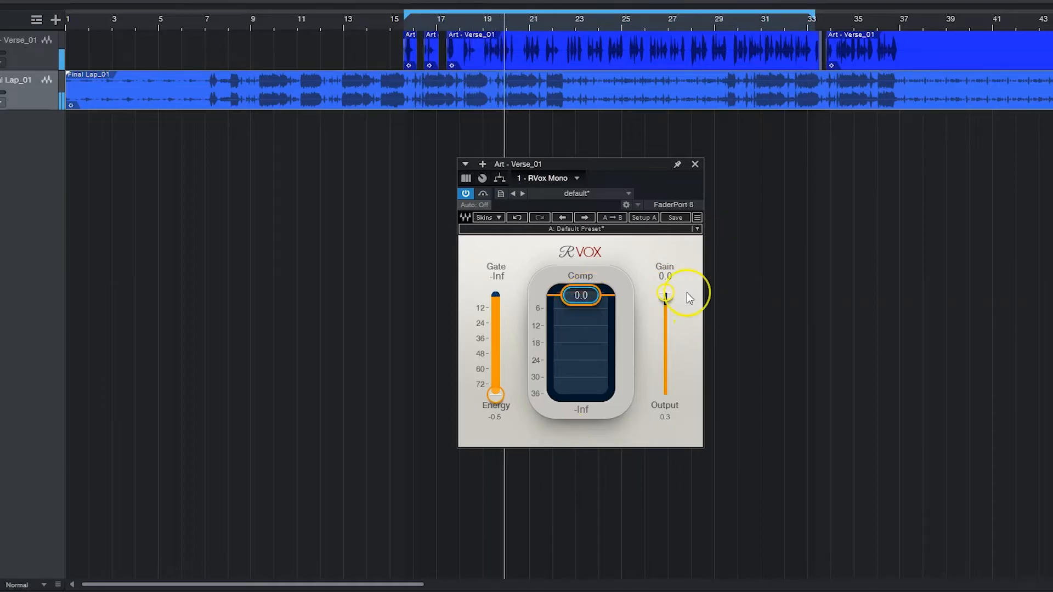
key(space)
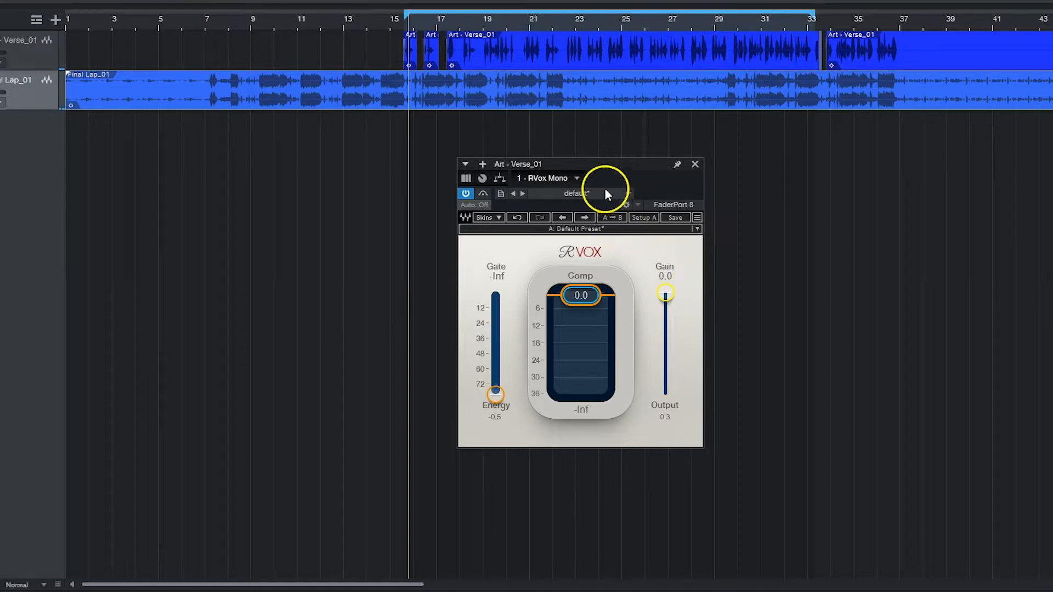
Play the song, set the RVox Gate to -47.8 and compare the vocal with the plugin bypassed
drag(587, 163, 611, 163)
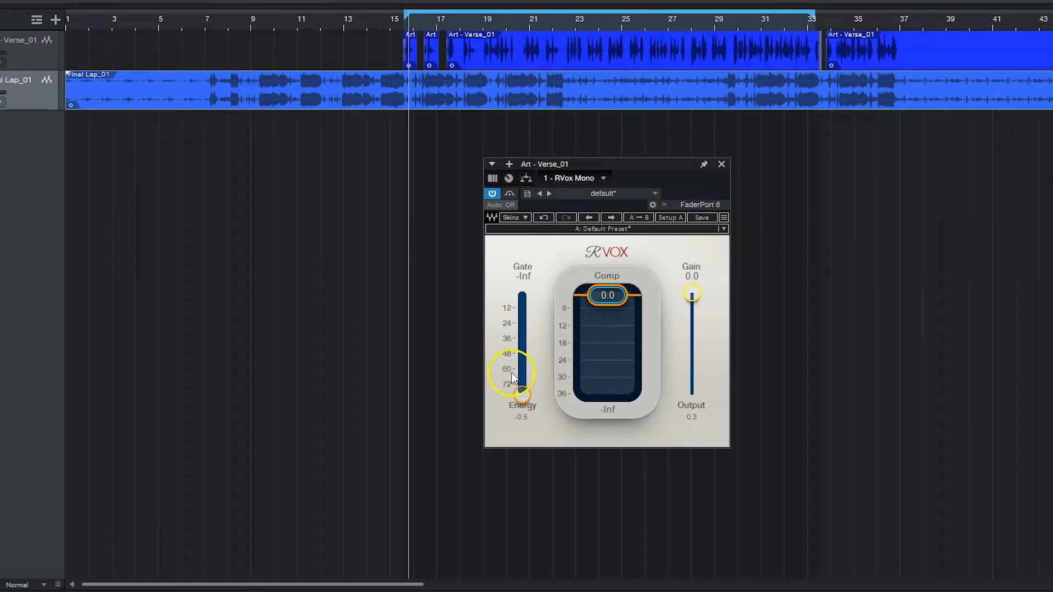
key(space)
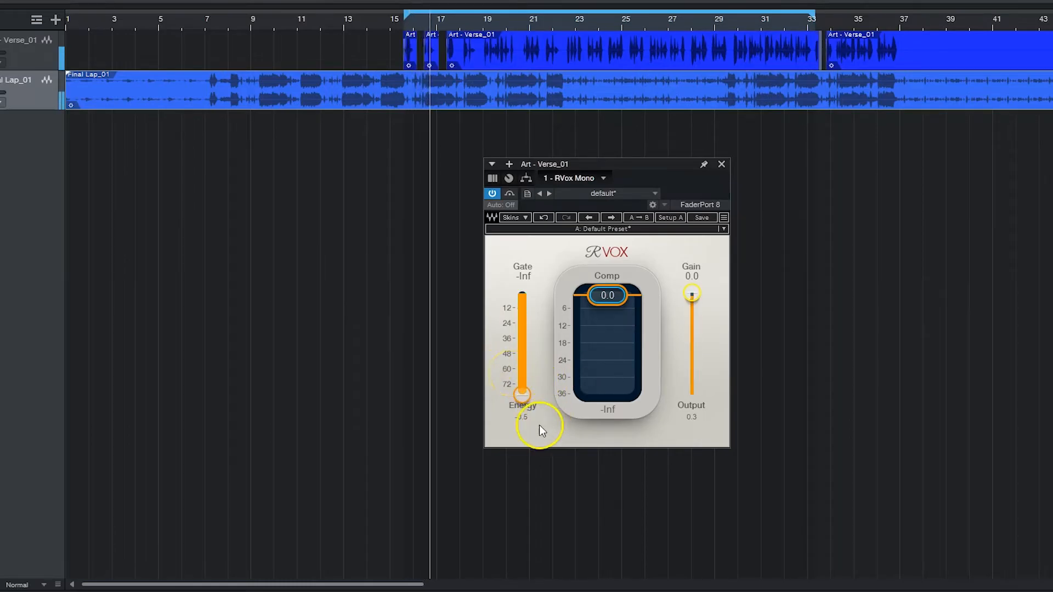
drag(522, 396, 512, 254)
drag(522, 317, 519, 491)
click(509, 193)
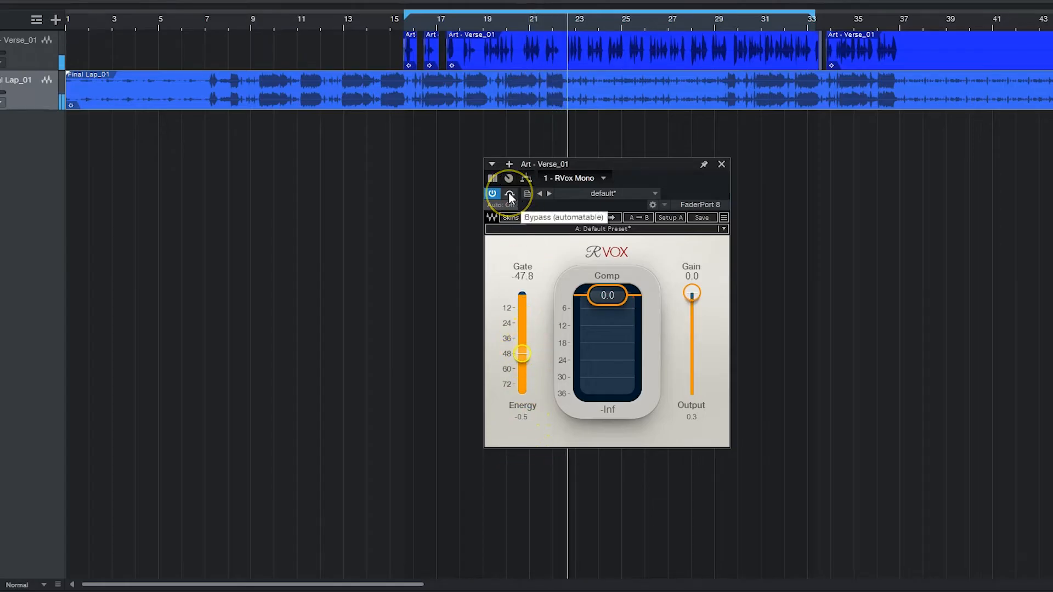
click(509, 193)
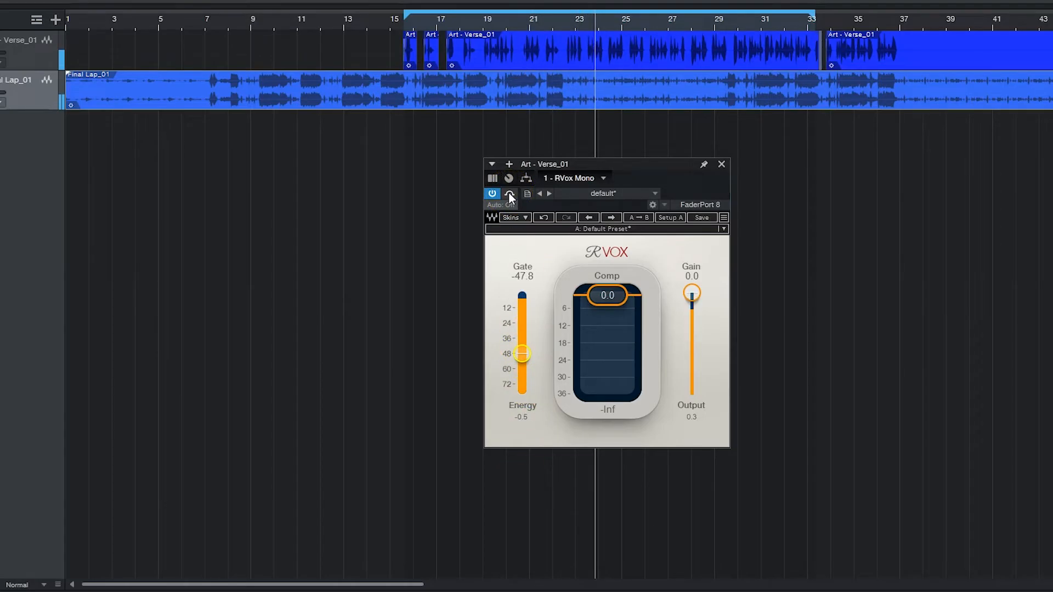
Sweep the Gate upward while the vocal plays and settle it at -41.4
drag(520, 335, 522, 261)
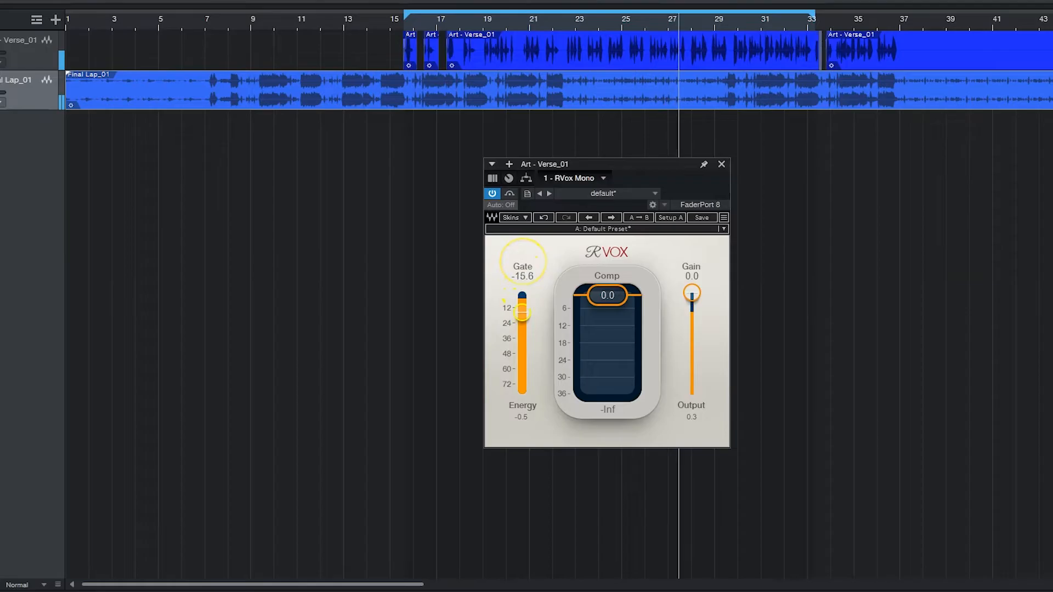
drag(522, 305, 520, 301)
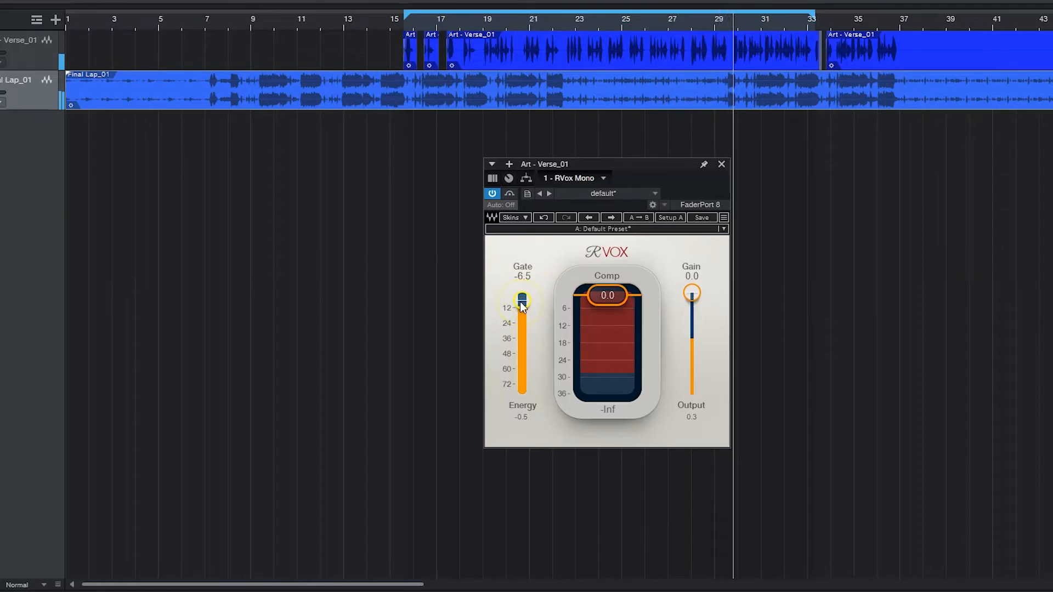
drag(520, 309, 520, 330)
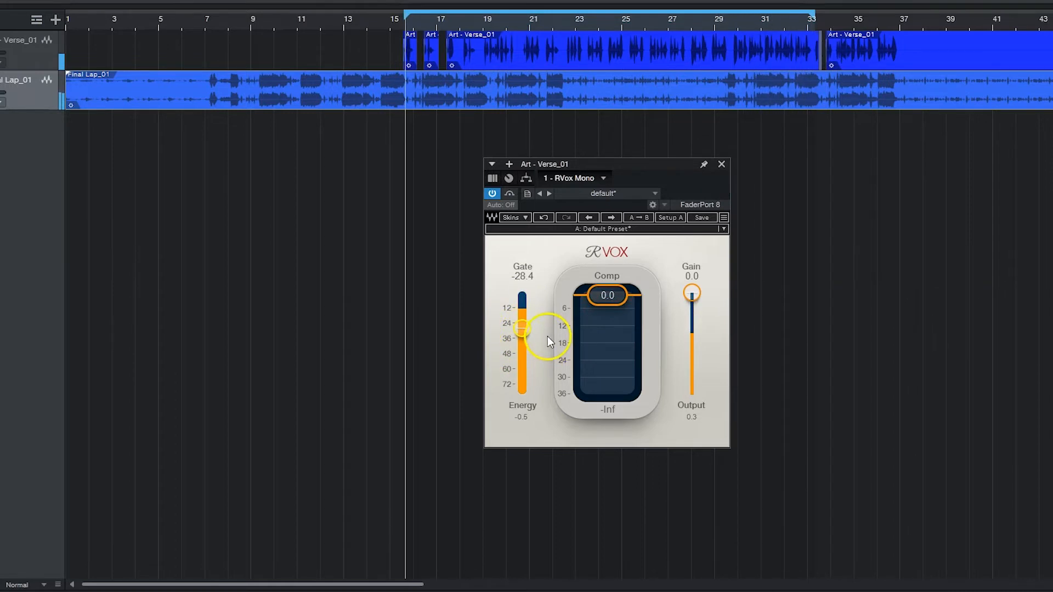
drag(521, 328, 524, 335)
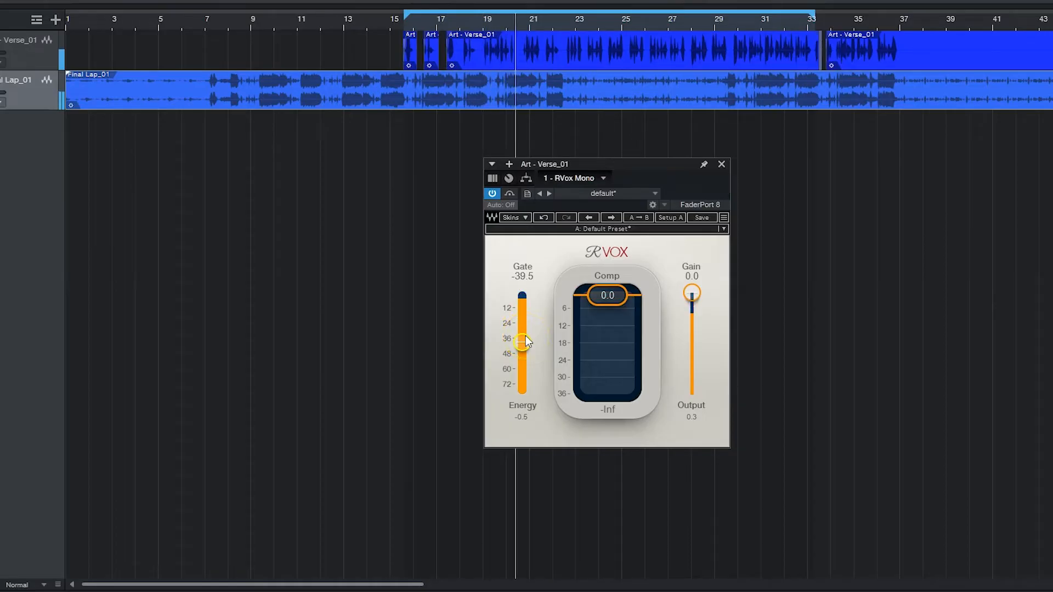
drag(525, 336, 526, 340)
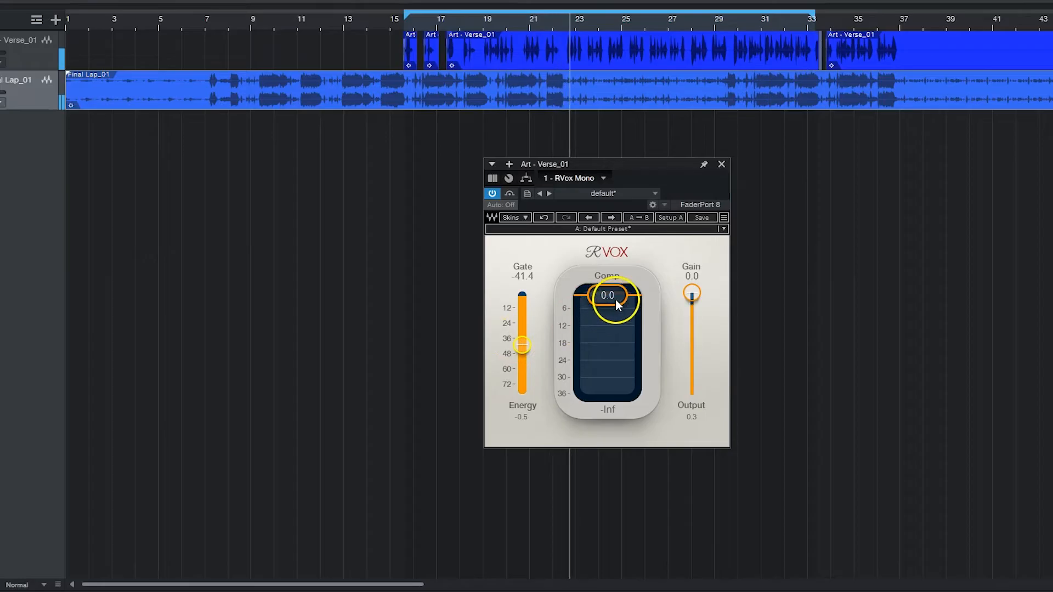
Lower Comp to -7.4 and Gain to -3.9, and compare the vocal with the plugin bypassed
drag(615, 317, 611, 374)
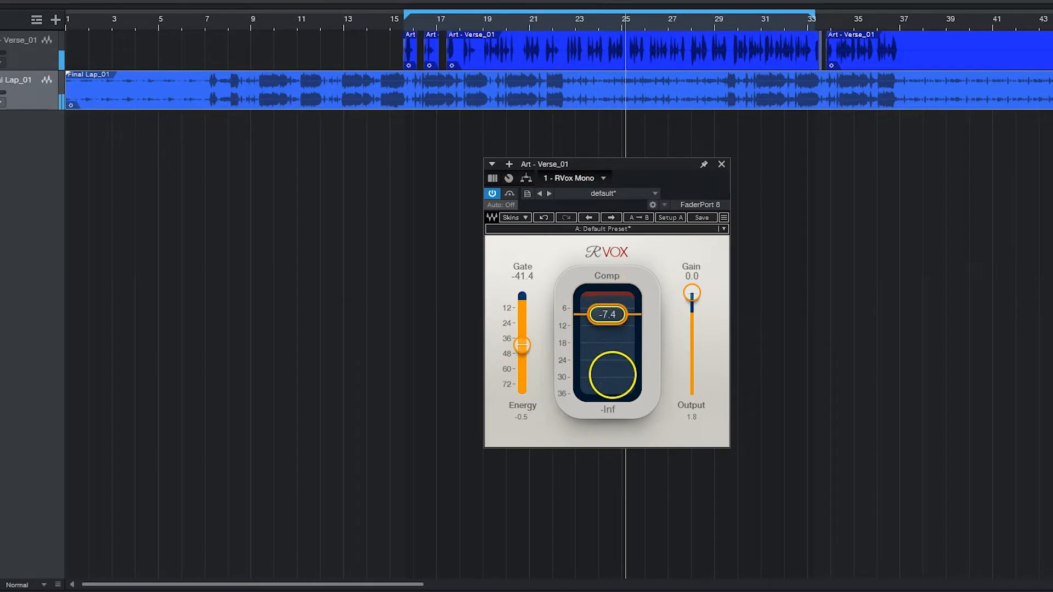
drag(608, 318, 608, 317)
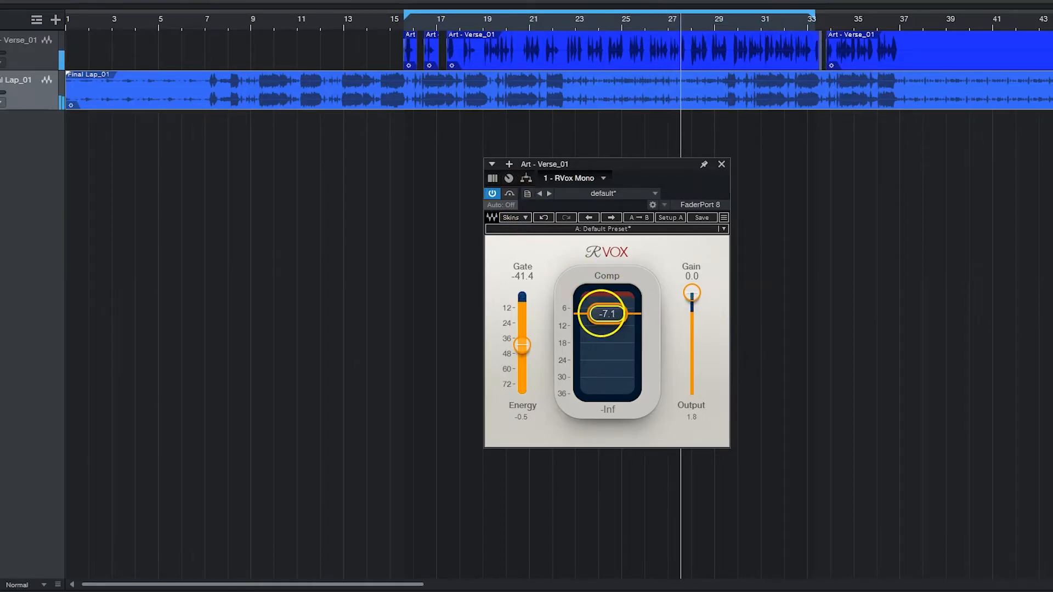
drag(604, 314, 600, 314)
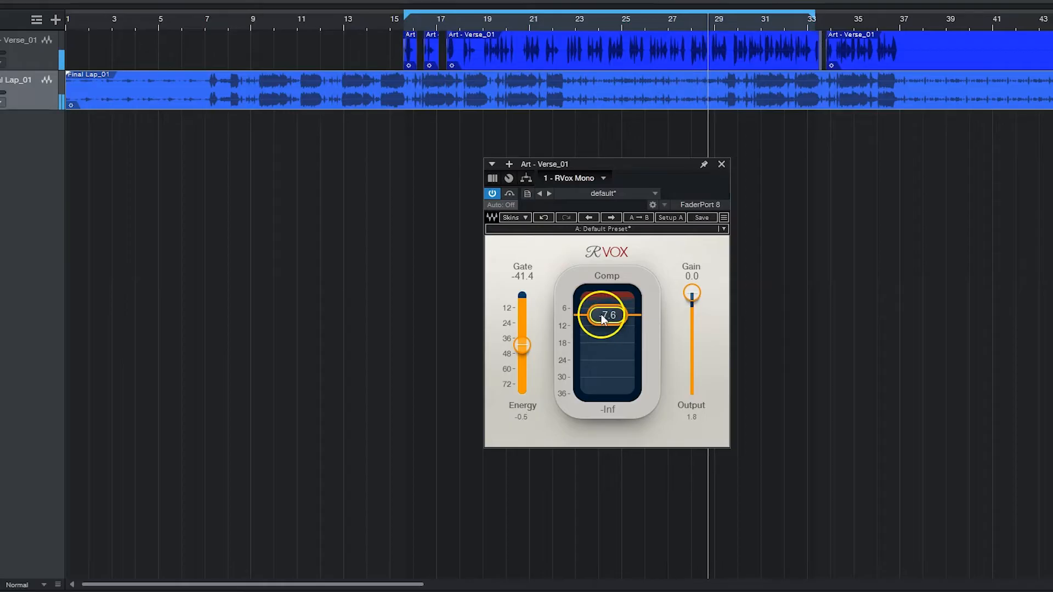
mouse_move(690, 302)
mouse_down()
mouse_move(690, 323)
mouse_move(692, 303)
mouse_up()
click(508, 193)
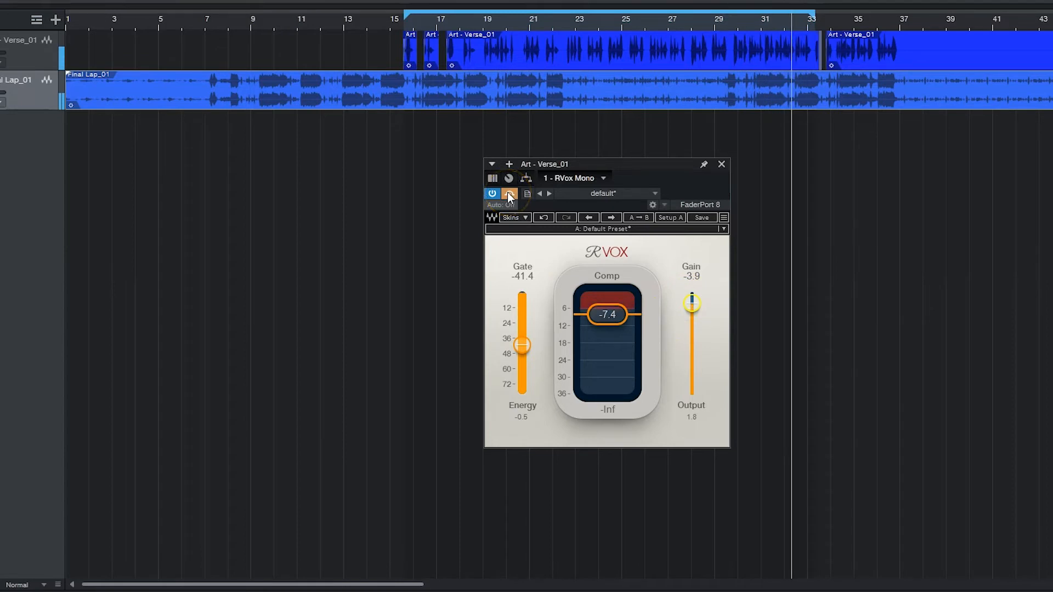
click(507, 193)
Fine-tune Comp to -8.7 and Gain to -3.5 against the bypassed vocal, and stop playback
mouse_move(607, 314)
mouse_down()
mouse_move(612, 343)
mouse_move(607, 320)
mouse_up()
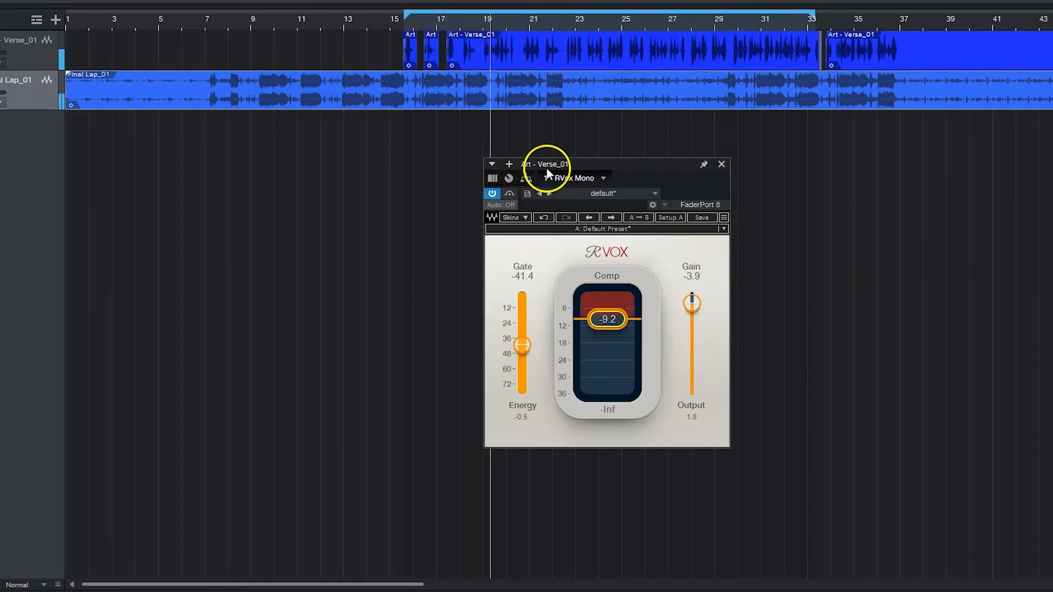
click(510, 193)
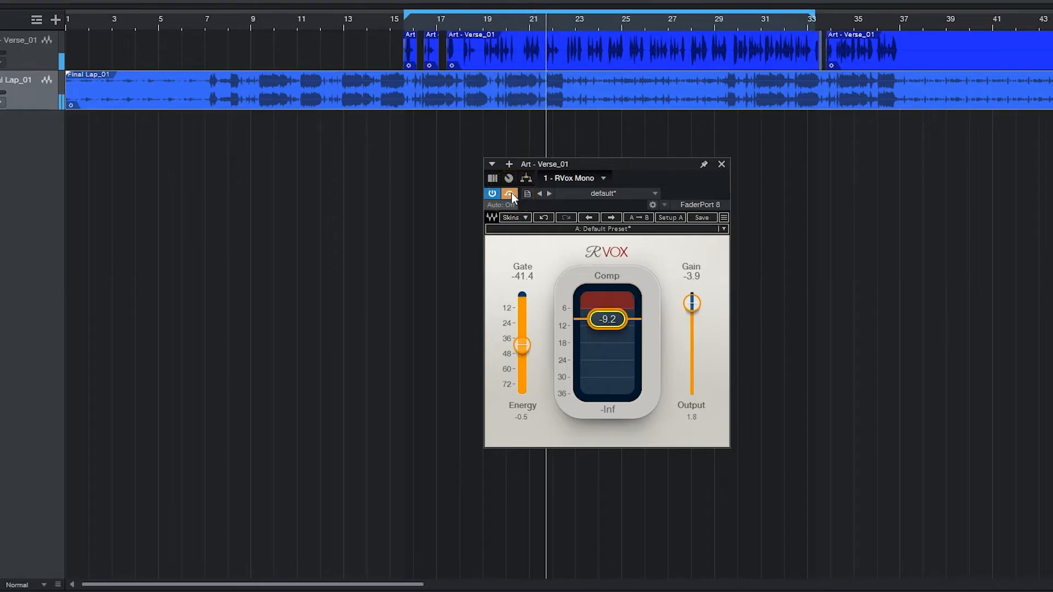
click(510, 193)
drag(690, 302, 690, 300)
drag(617, 325, 614, 322)
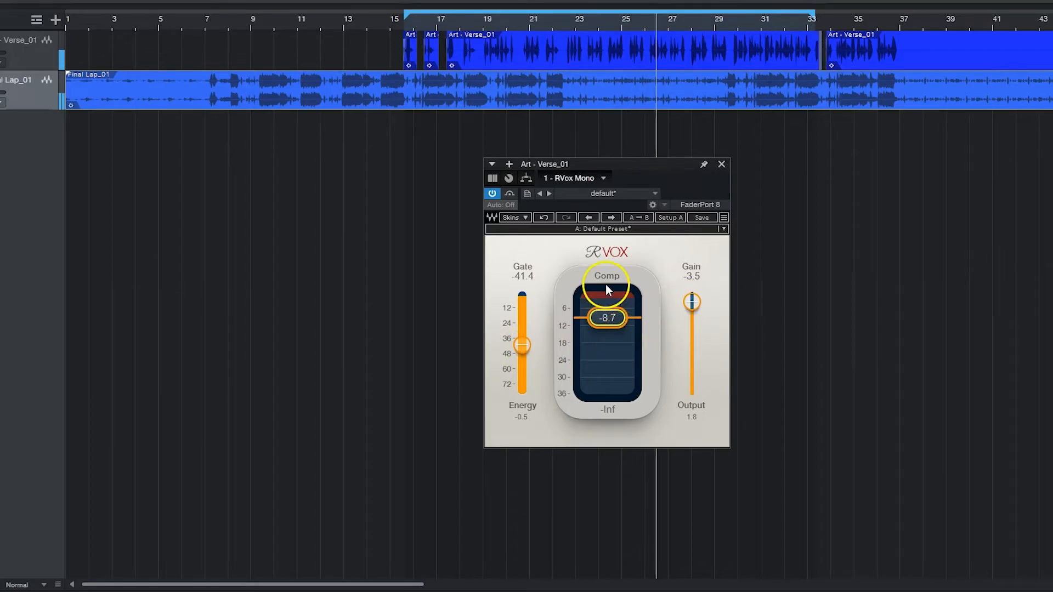
key(space)
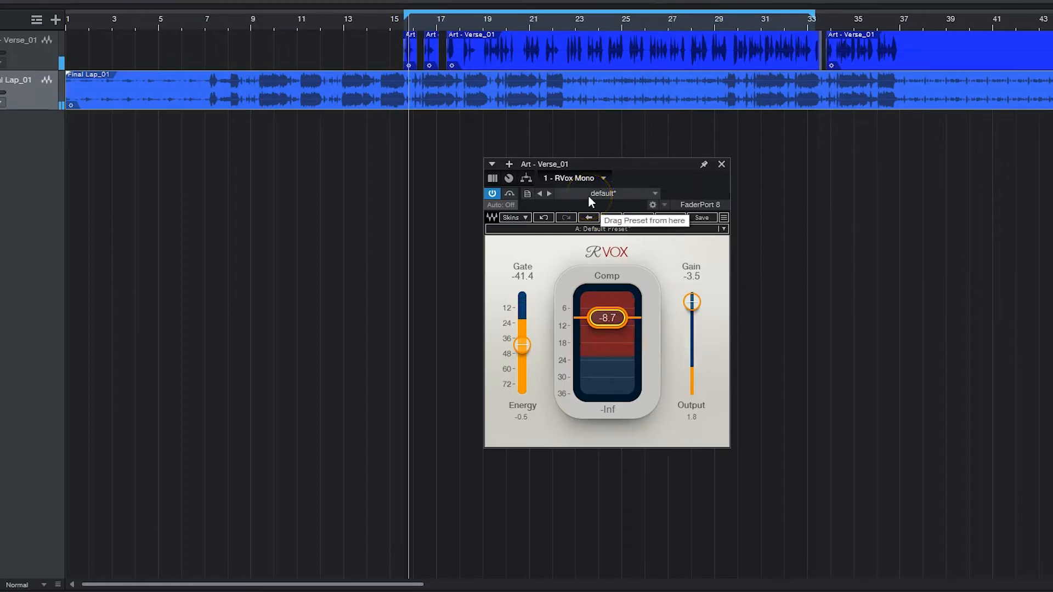
Replay the vocal from an earlier point, compare it with the plugin bypassed, and set Comp to -8.1
key(space)
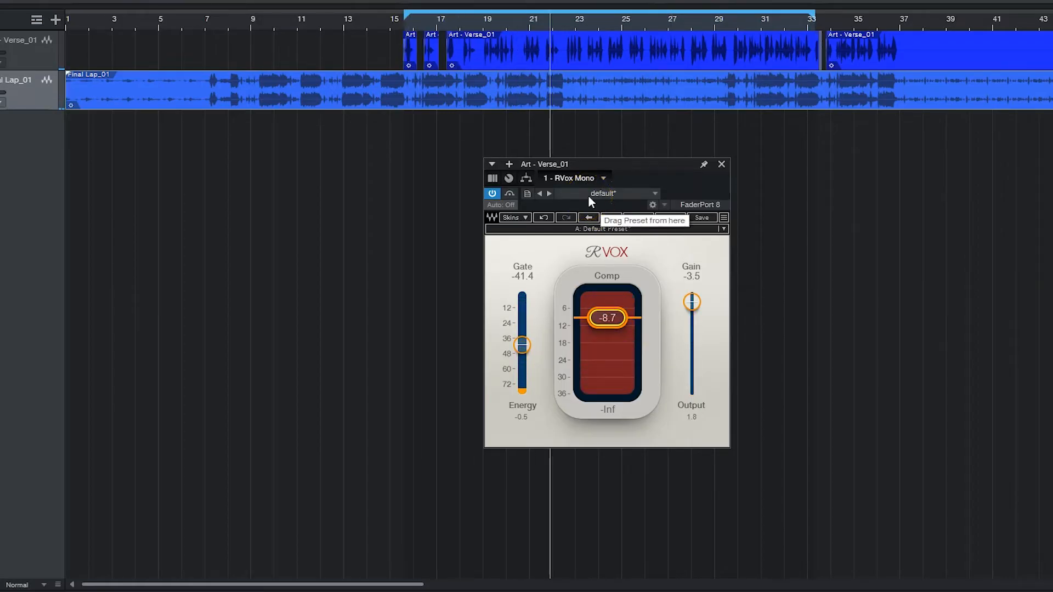
key(KP_Subtract)
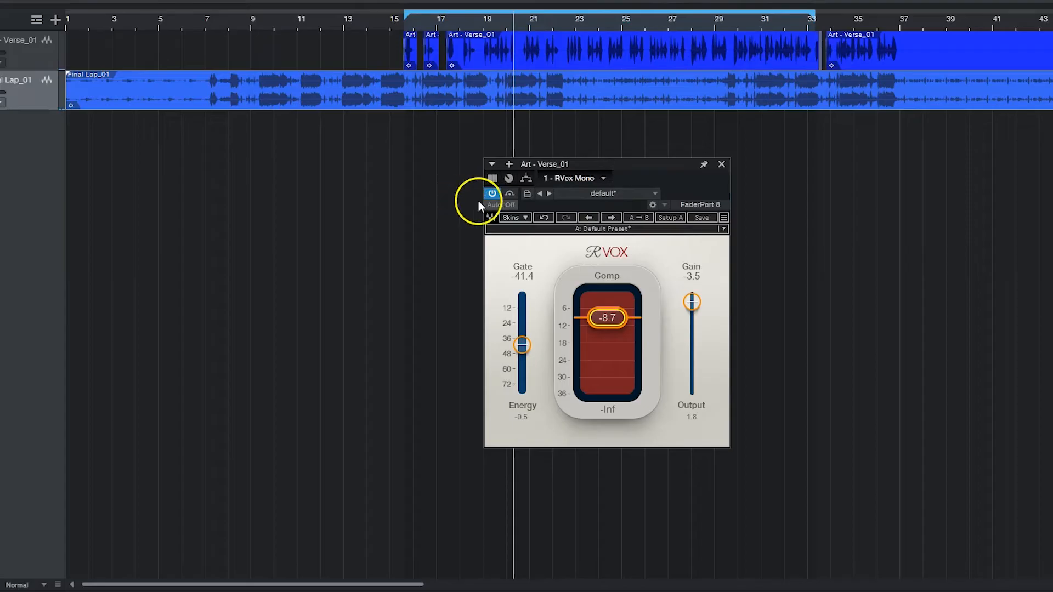
key(space)
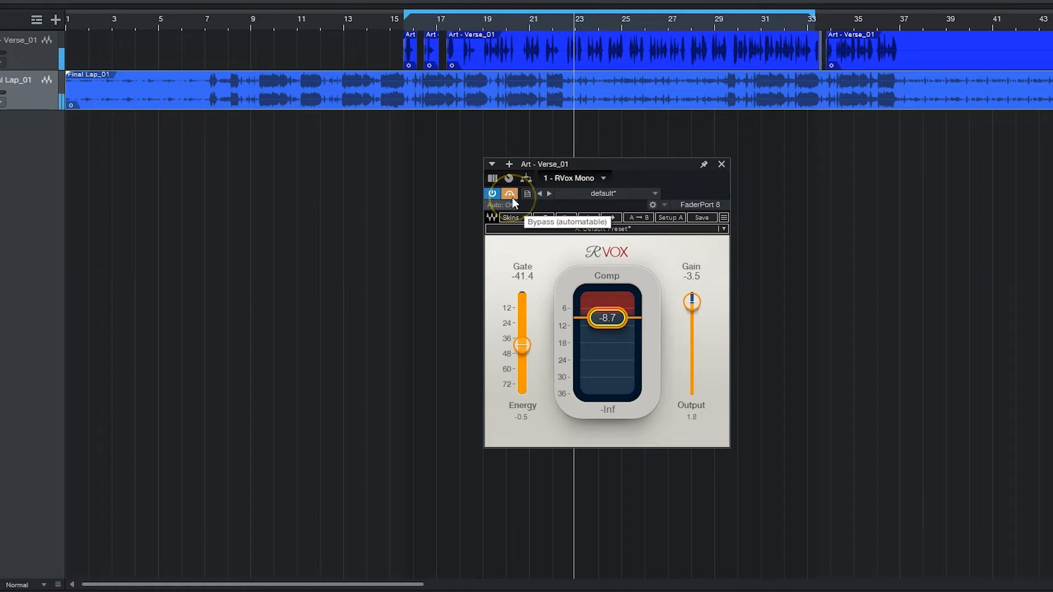
drag(608, 318, 612, 322)
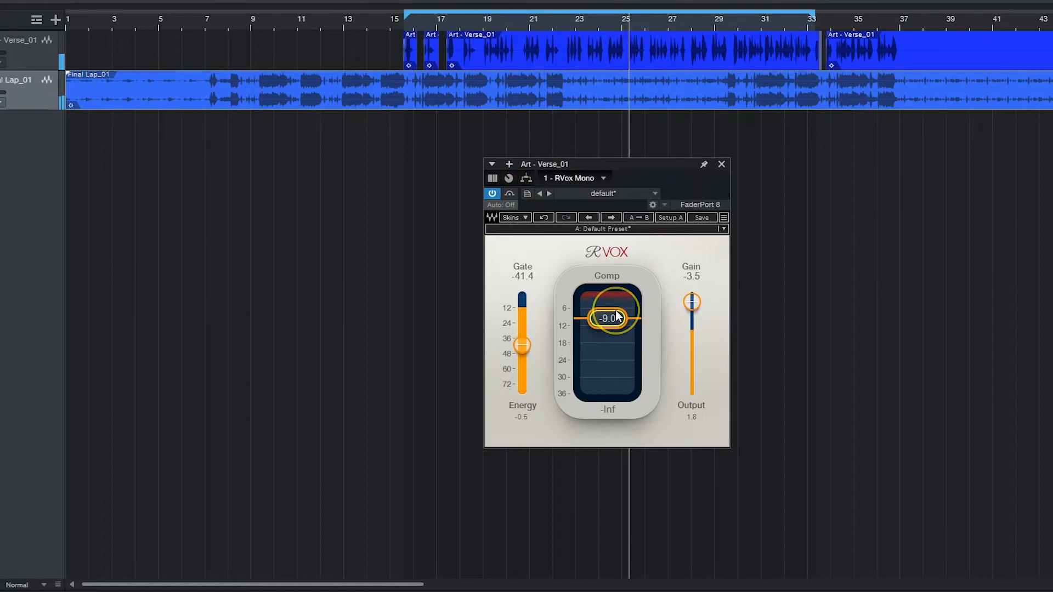
drag(615, 311, 615, 308)
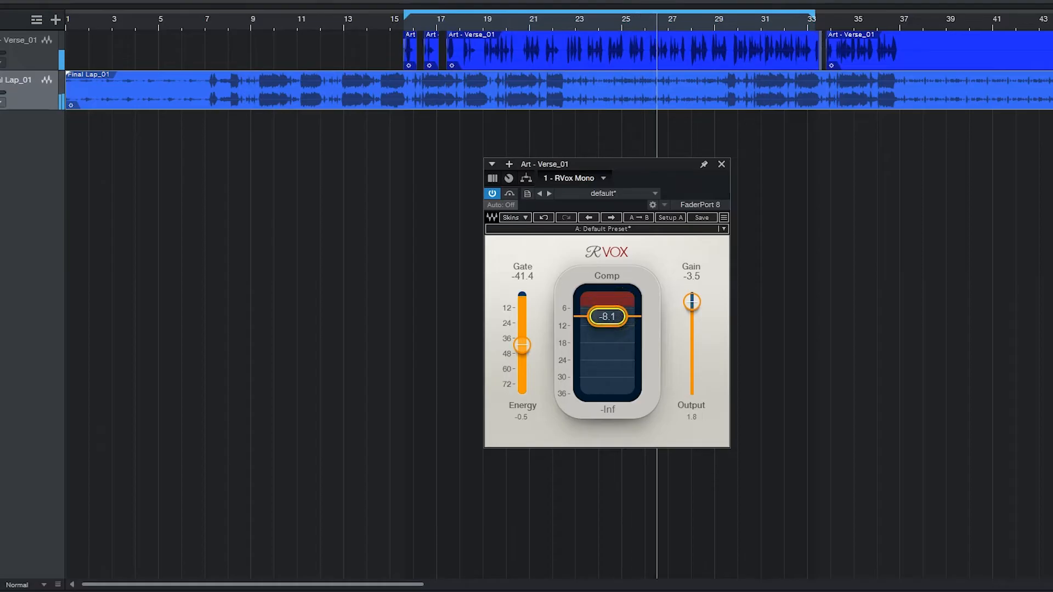
Set Gate to -46.3 and Gain to -3.1 while comparing the playing vocal with the plugin bypassed
drag(522, 345, 525, 386)
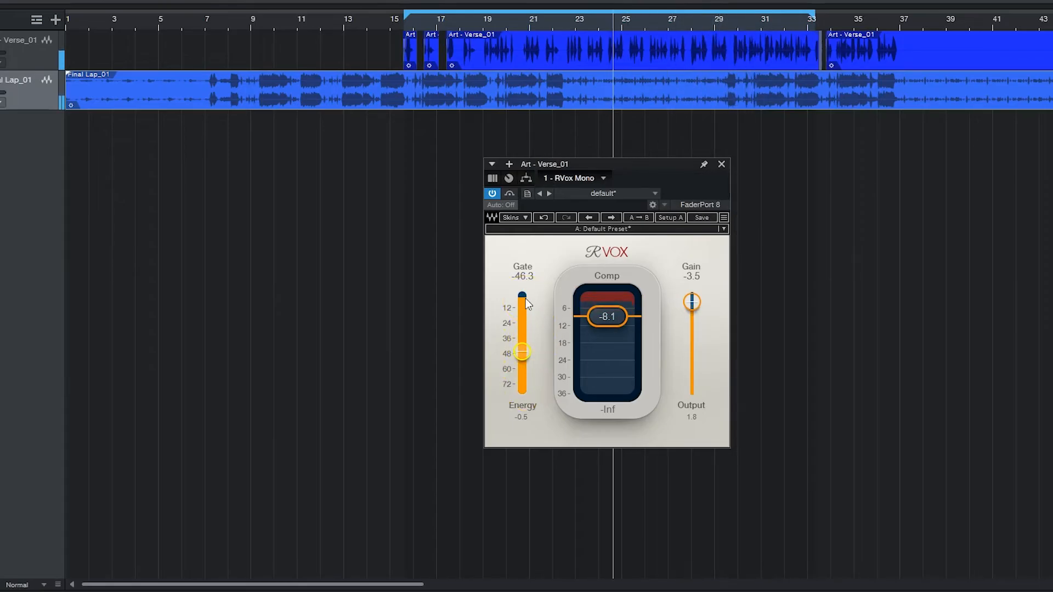
click(510, 194)
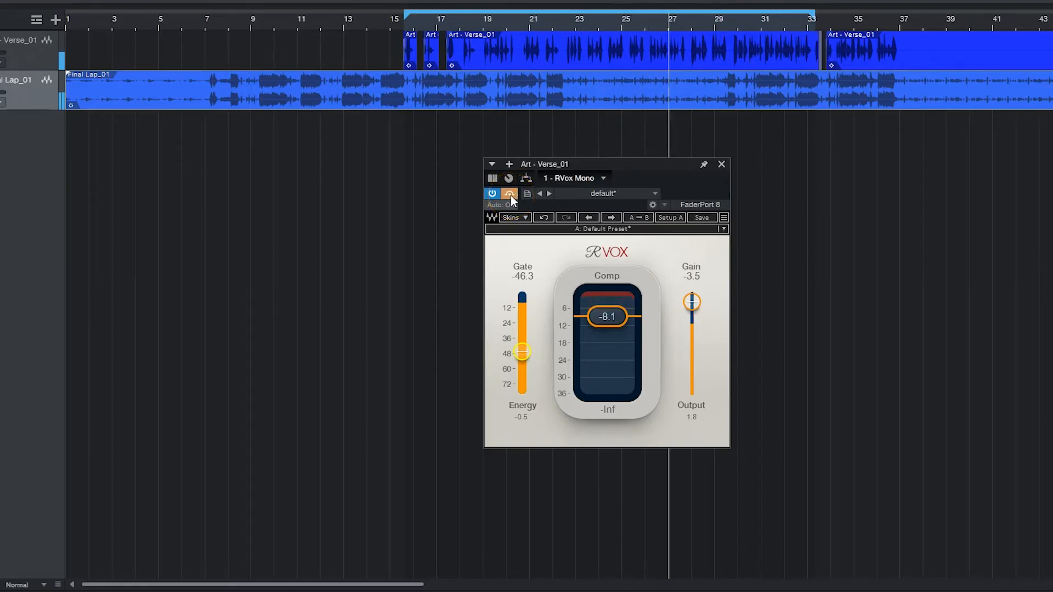
click(511, 196)
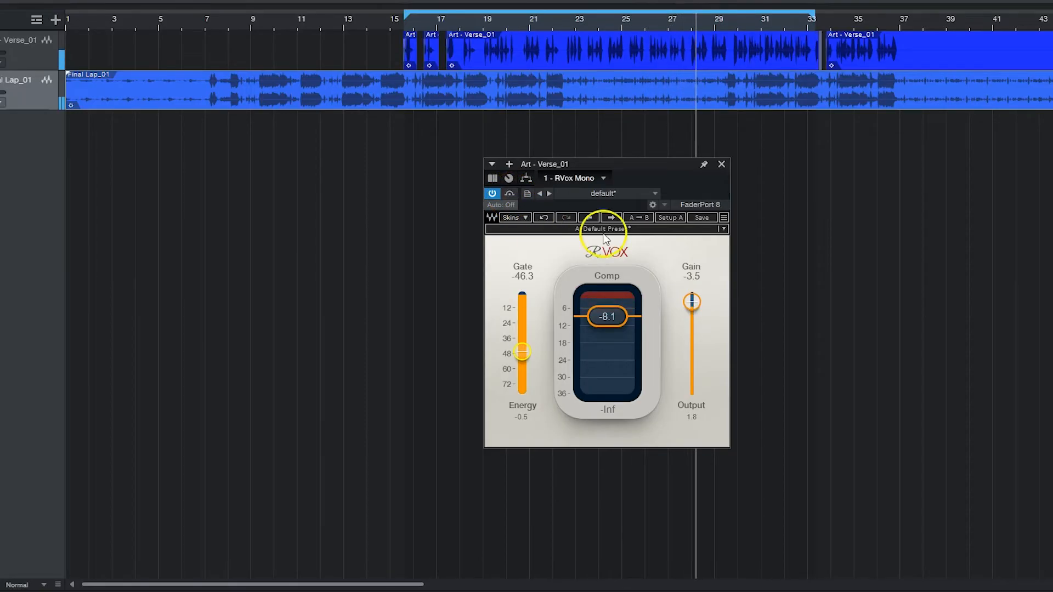
drag(687, 297, 687, 295)
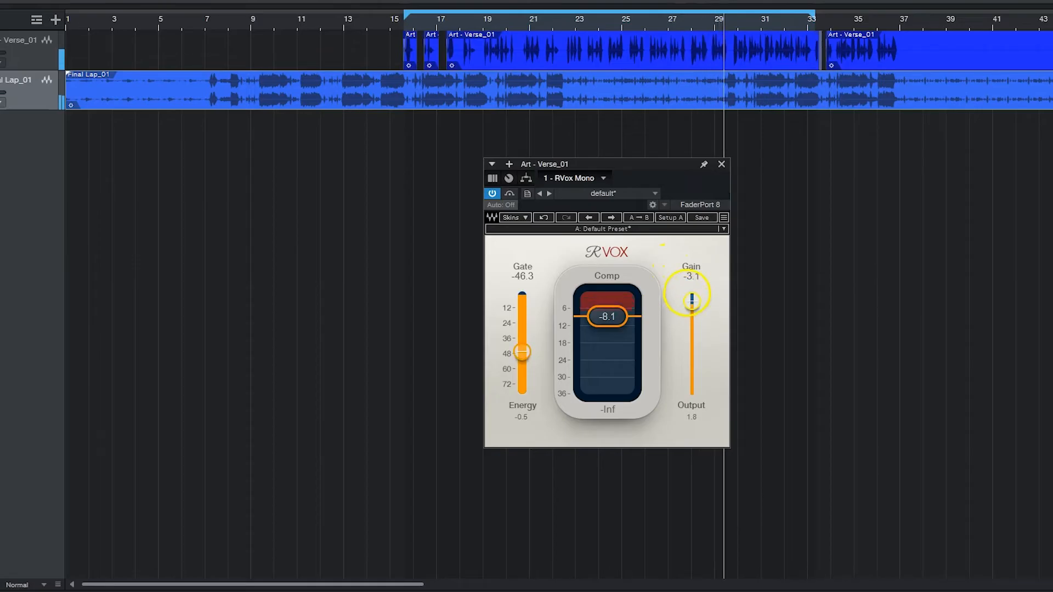
click(613, 305)
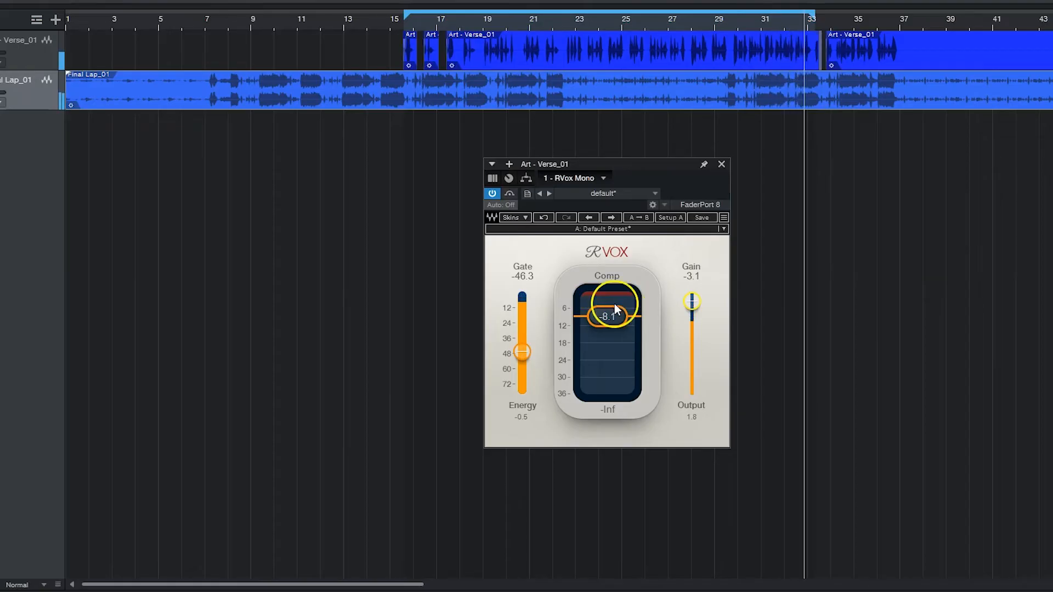
Restart playback between bars 17 and 18 and sweep Comp through heavier and lighter compression, settling at -9.1
click(493, 195)
click(478, 112)
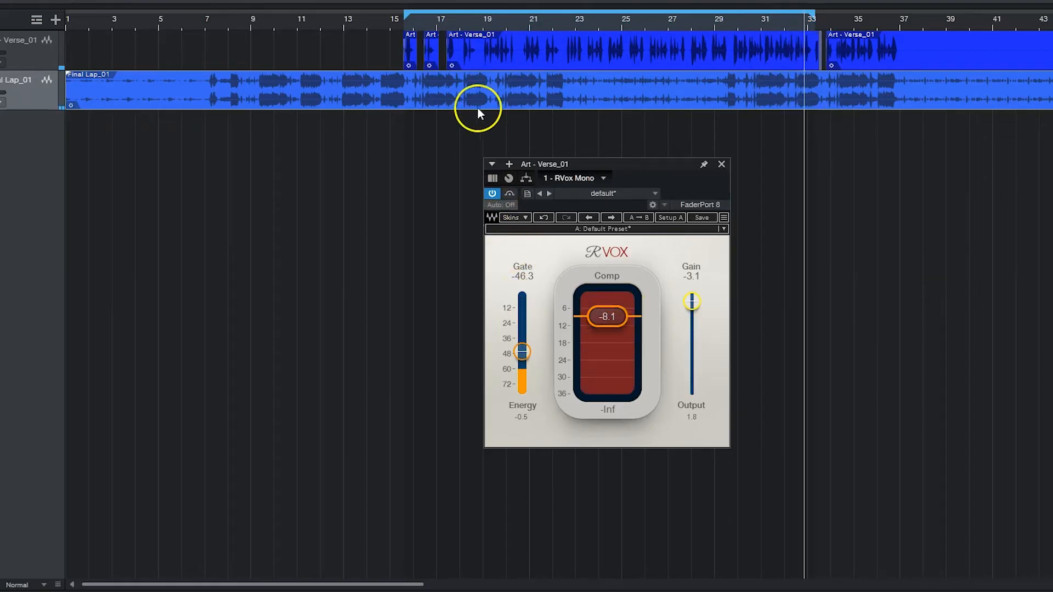
click(453, 19)
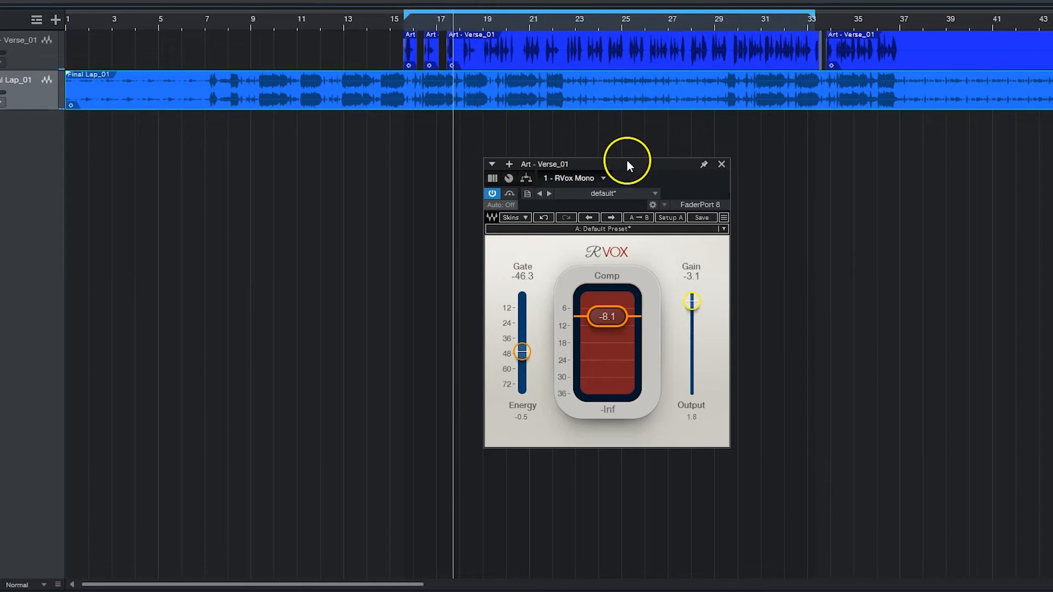
key(space)
drag(609, 317, 605, 437)
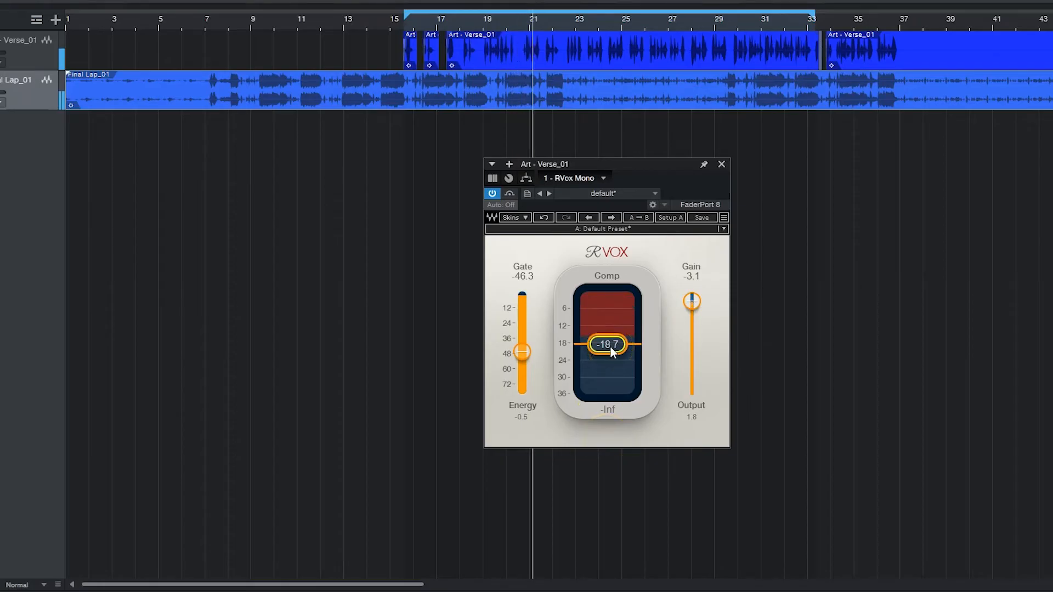
drag(613, 351, 581, 228)
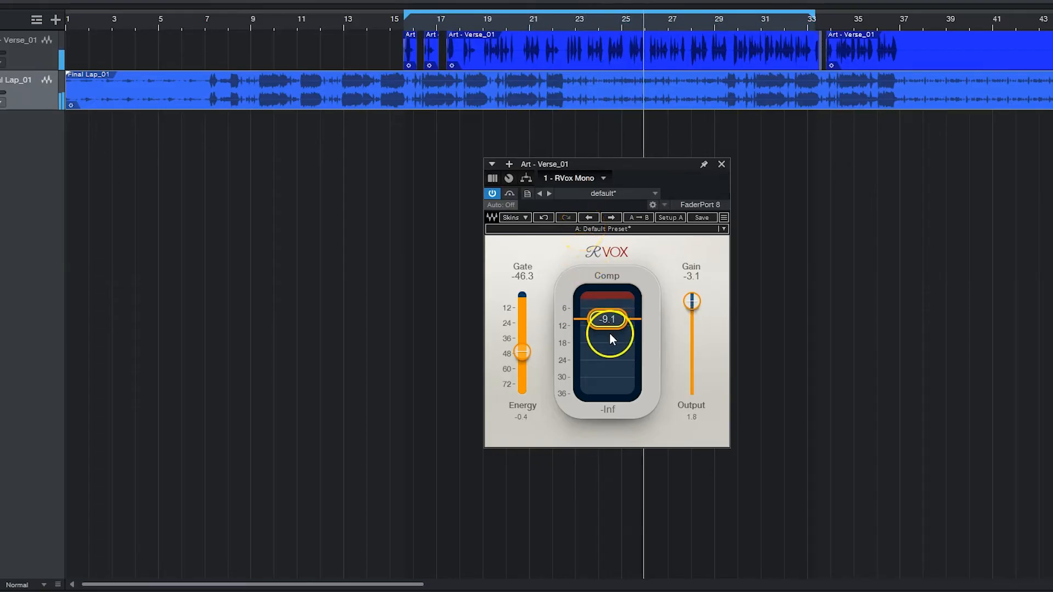
Compare the vocal with RVox bypassed, set Comp to -9.3, and stop playback back at the starting point
click(511, 192)
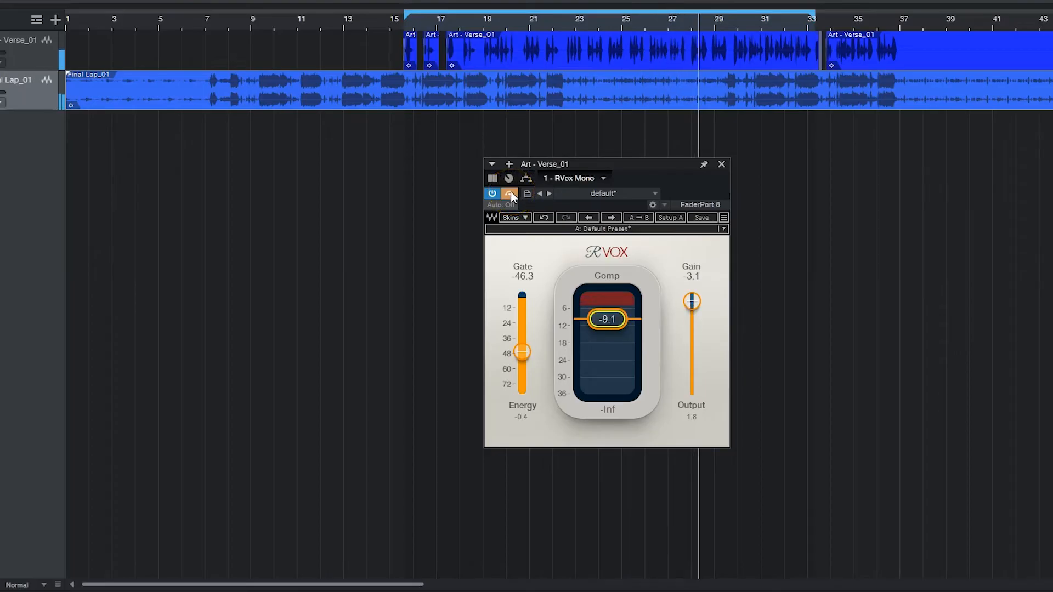
click(511, 193)
drag(614, 323, 615, 325)
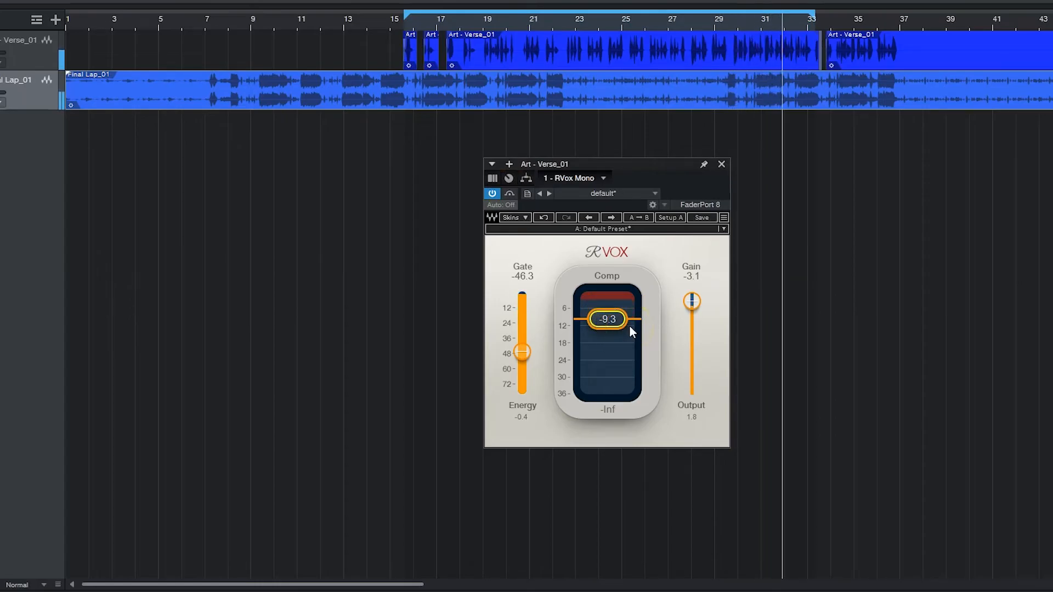
click(615, 293)
key(space)
key(KP_0)
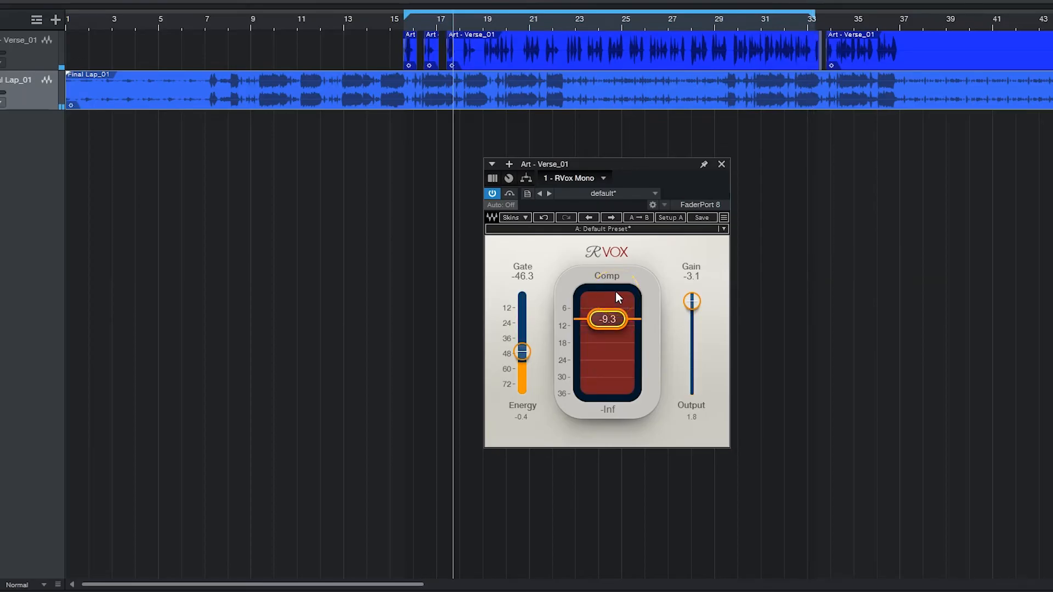
Play the vocal without the beat, set Gate to -45.0 and Comp to -9.7, and compare it with the plugin bypassed
click(73, 94)
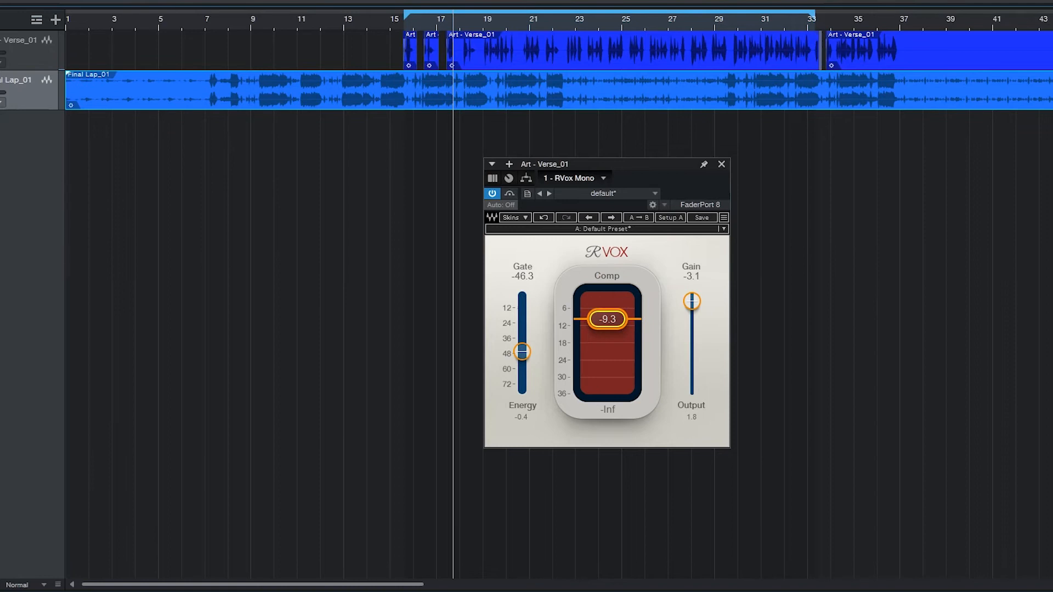
key(space)
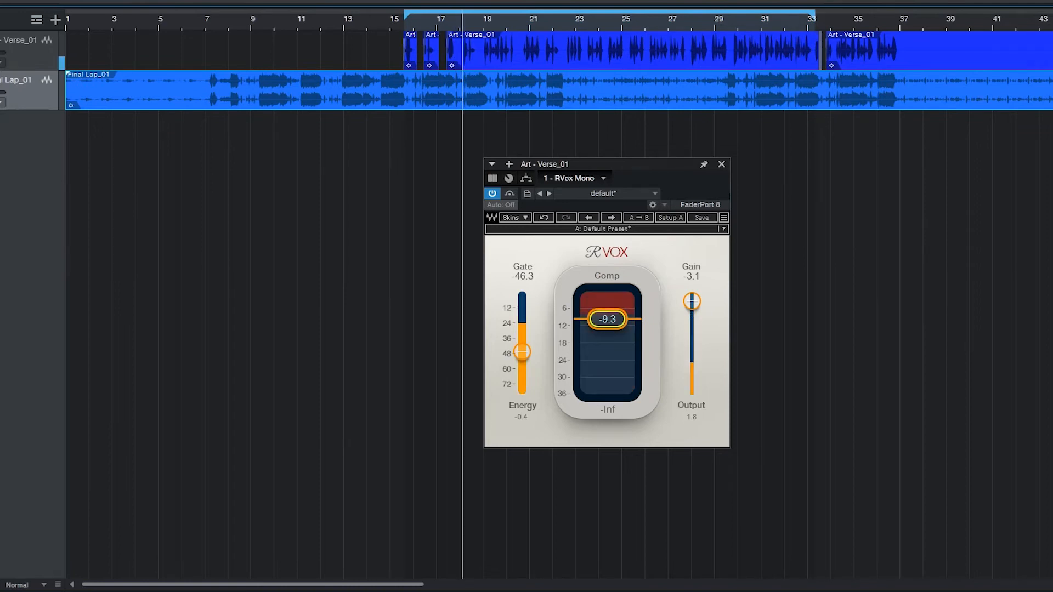
click(457, 71)
click(536, 212)
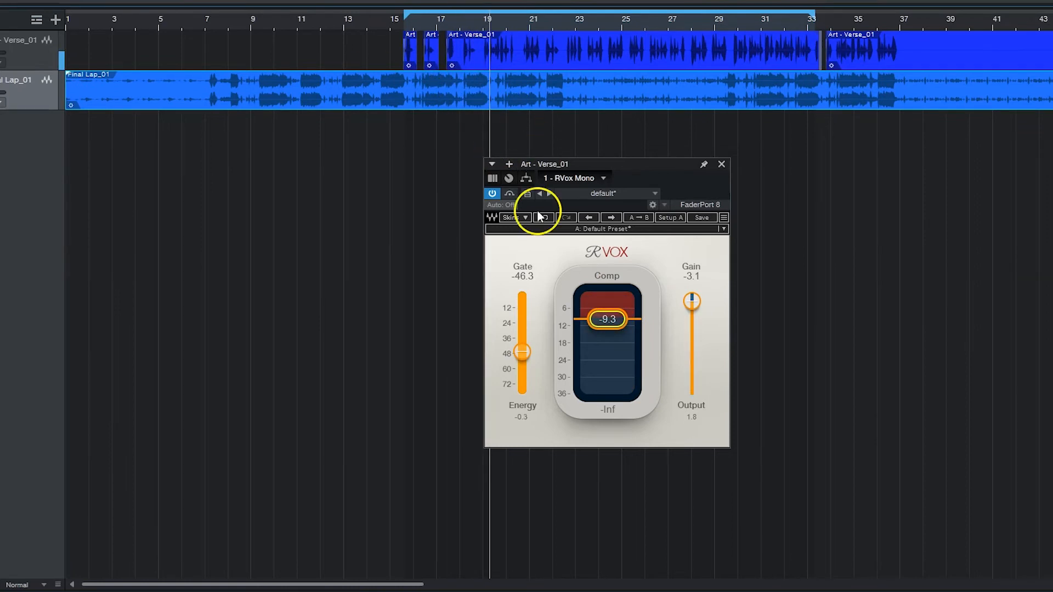
click(521, 351)
drag(521, 352, 521, 350)
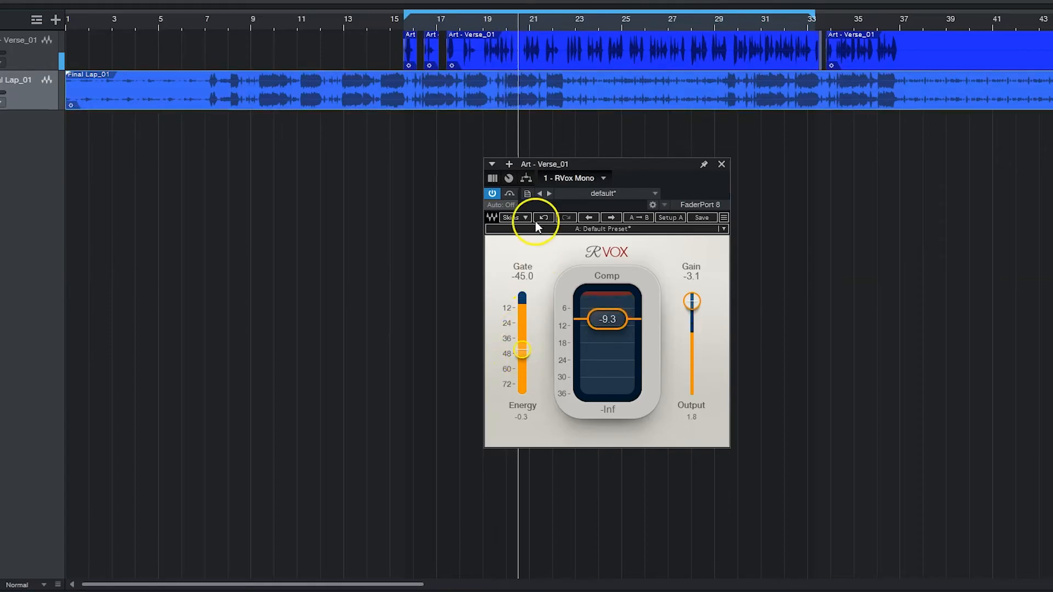
click(510, 194)
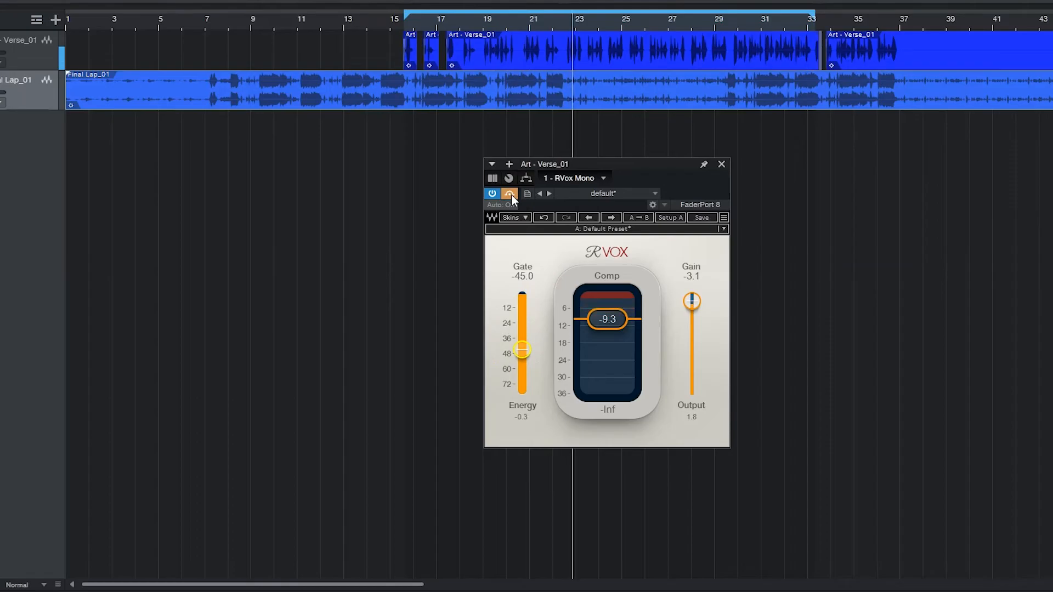
click(510, 195)
mouse_move(607, 319)
mouse_down()
mouse_move(615, 300)
mouse_move(612, 320)
mouse_move(625, 323)
mouse_move(618, 318)
mouse_up()
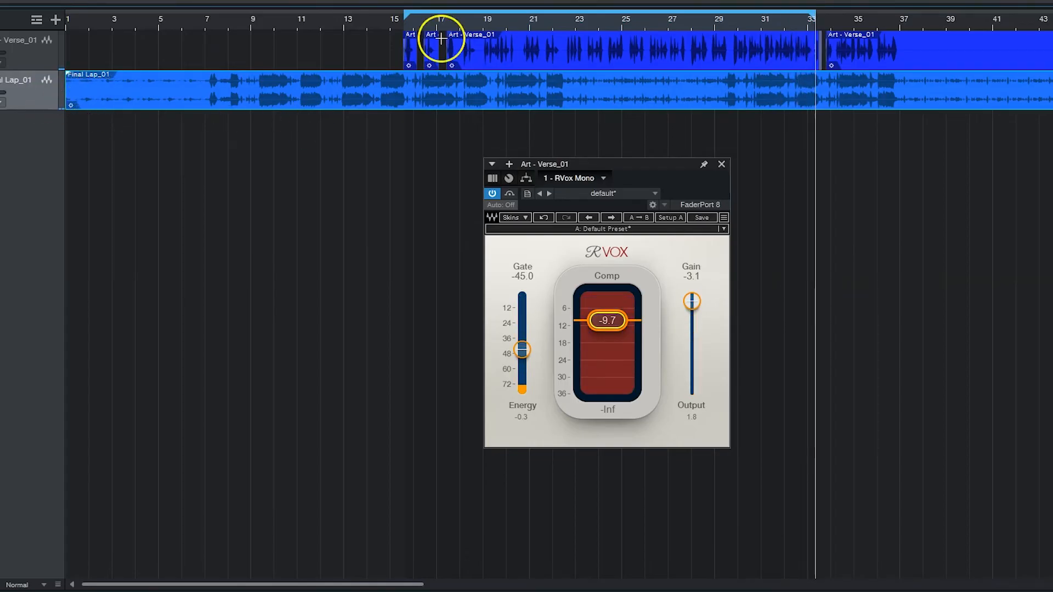
Play the verse with the beat from bar 19 and compare the vocal with RVox bypassed and active
click(485, 20)
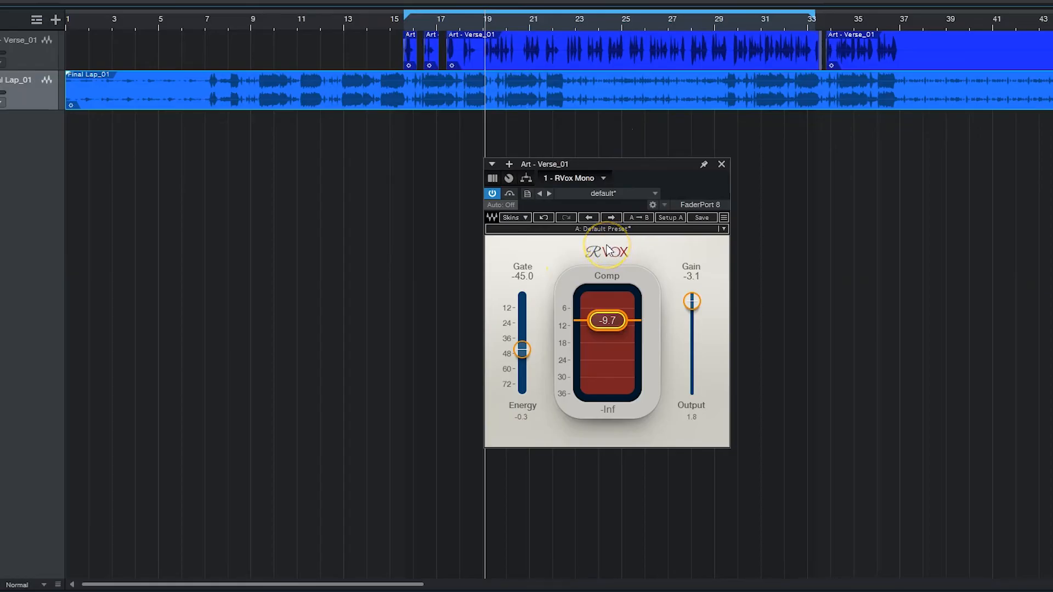
click(510, 194)
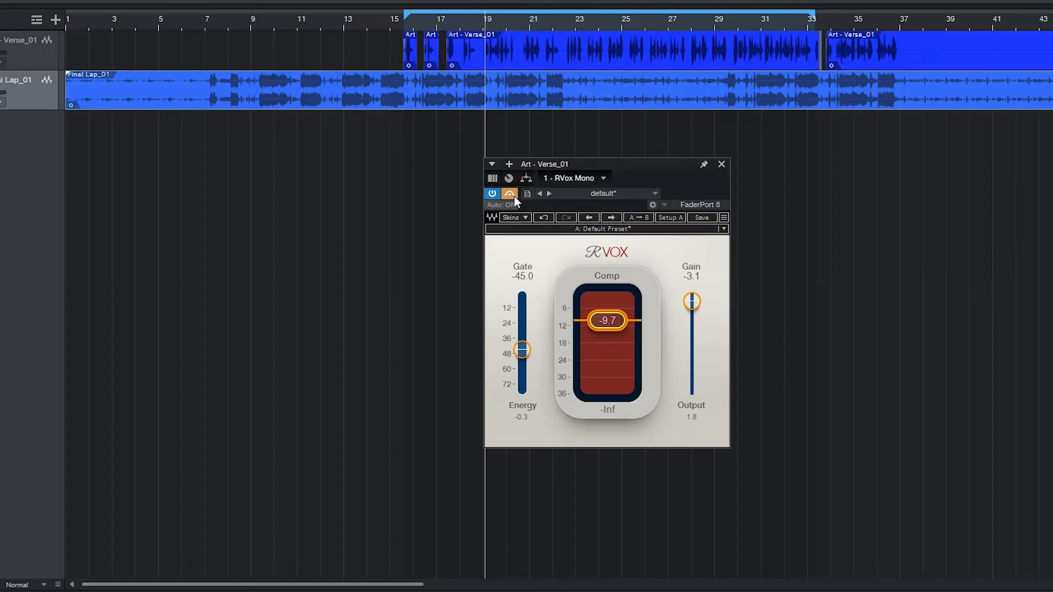
key(space)
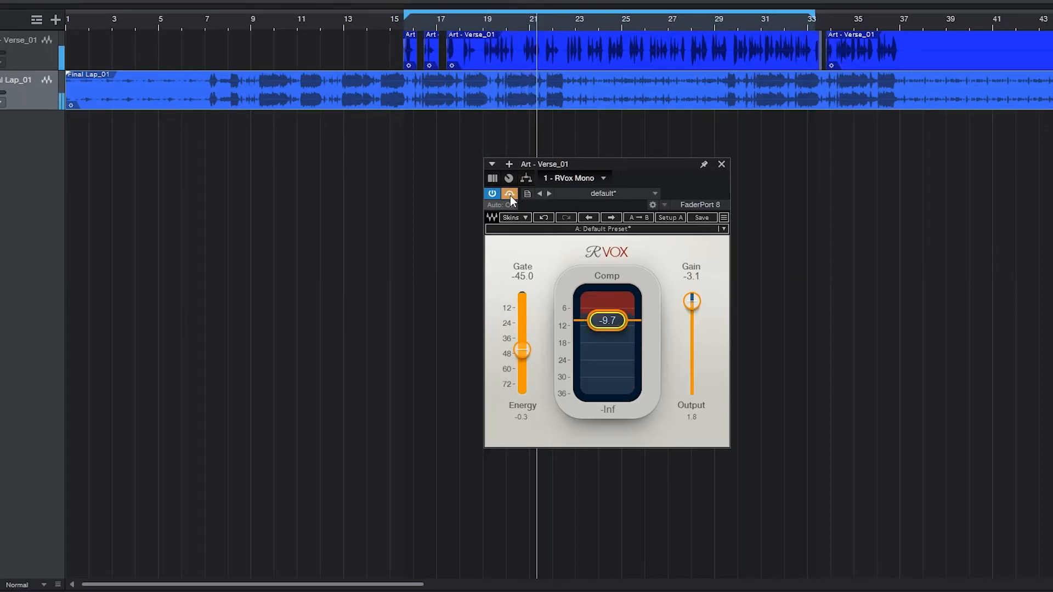
click(510, 195)
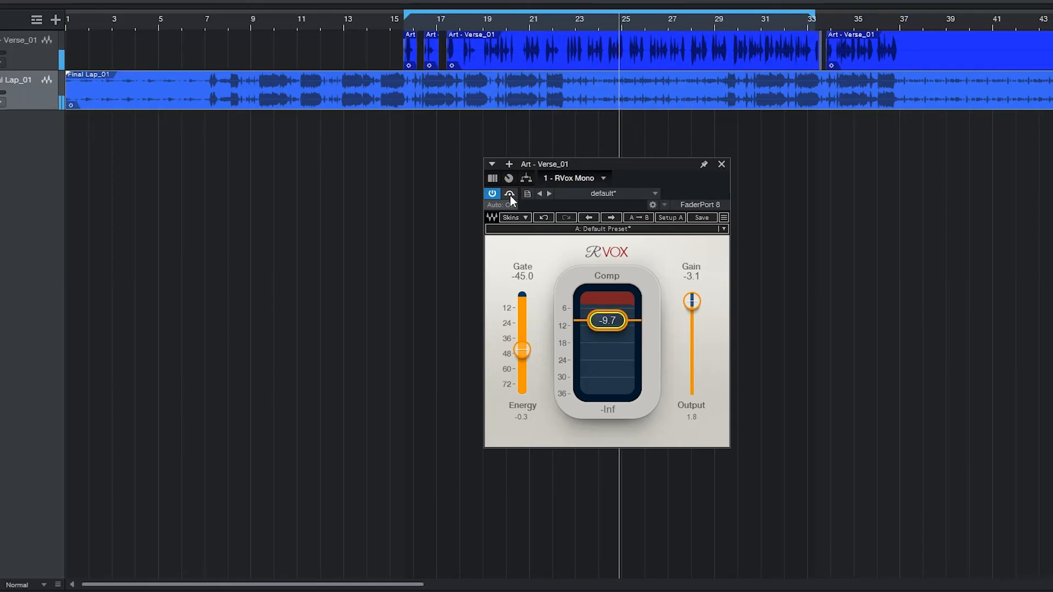
click(510, 195)
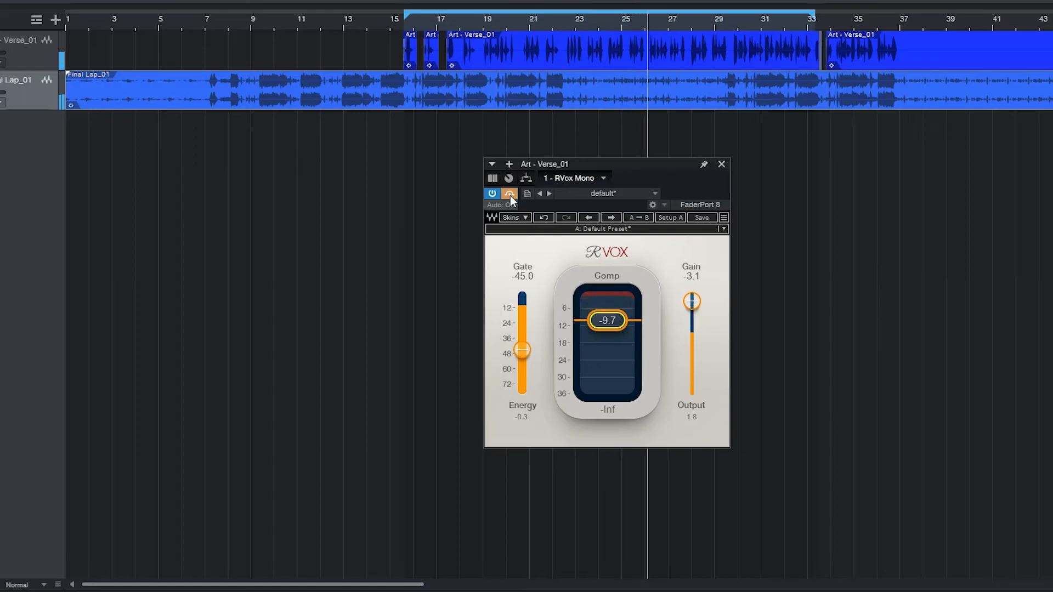
click(509, 194)
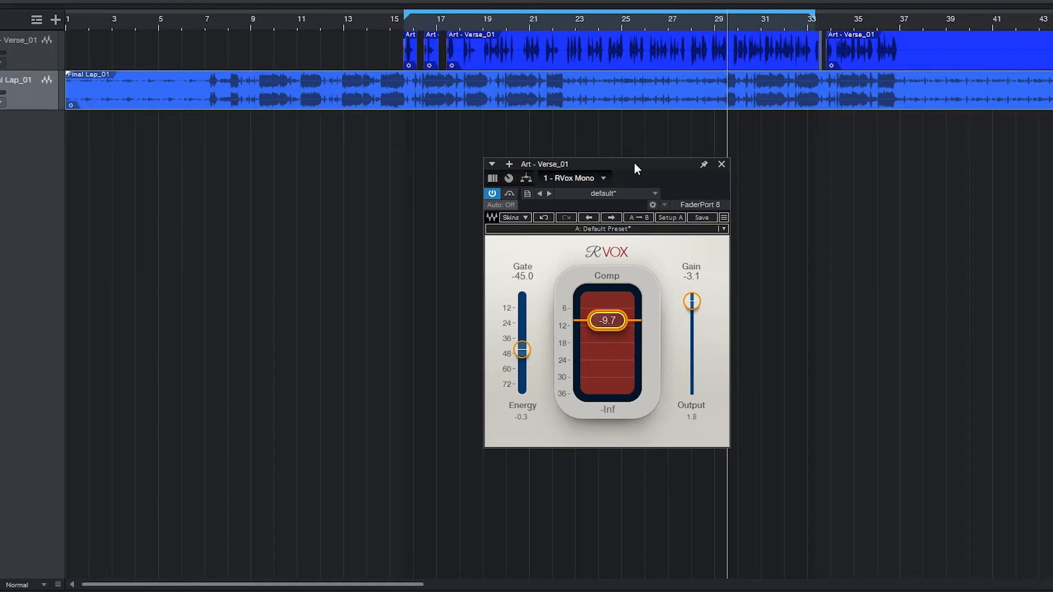
Replay the verse from bar 18 and compare the vocal with RVox switched between bypassed and active
drag(634, 163, 610, 163)
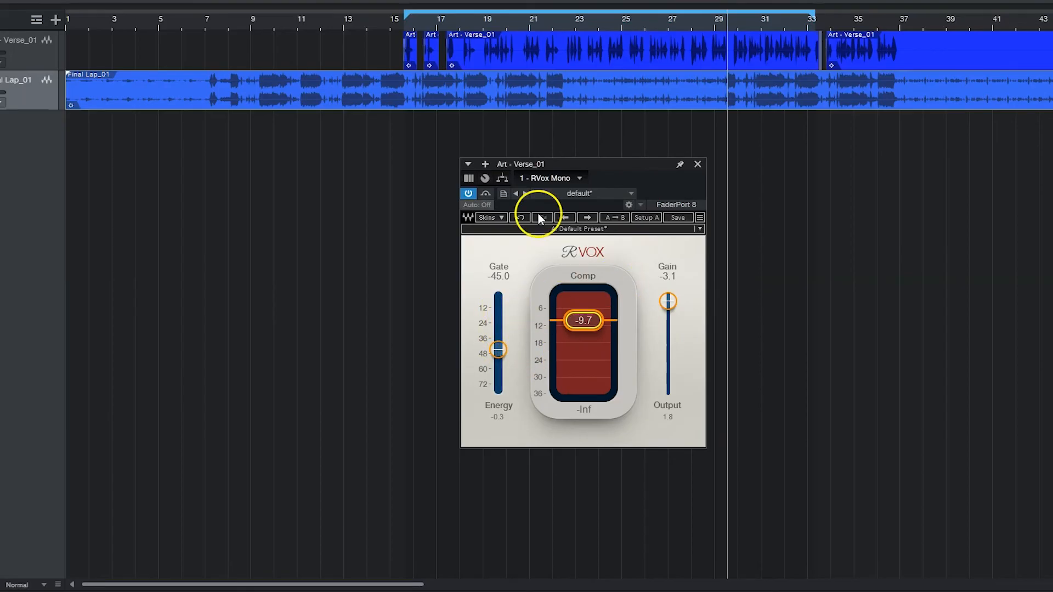
click(462, 21)
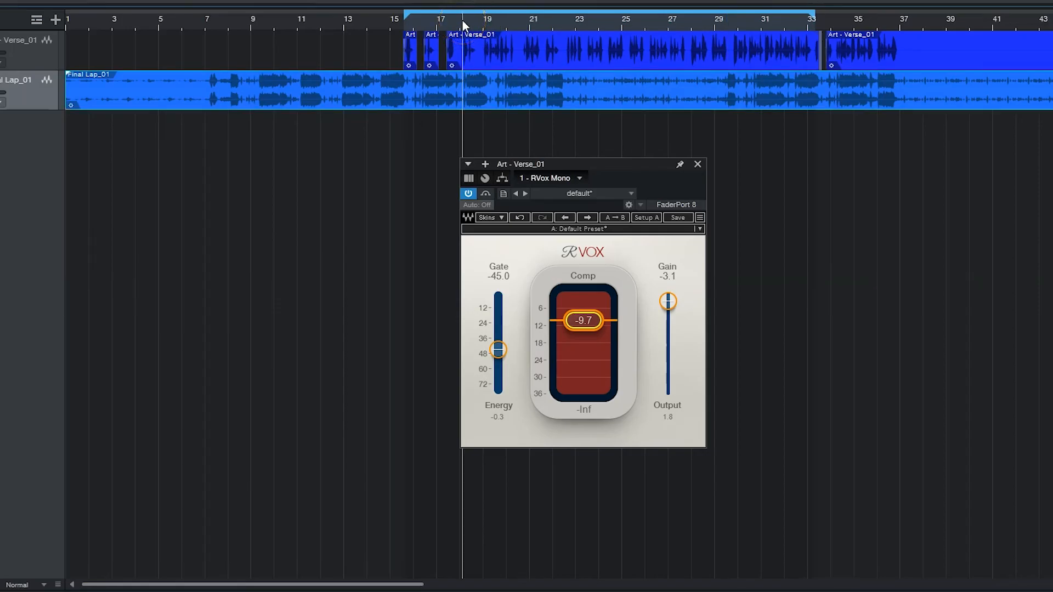
key(space)
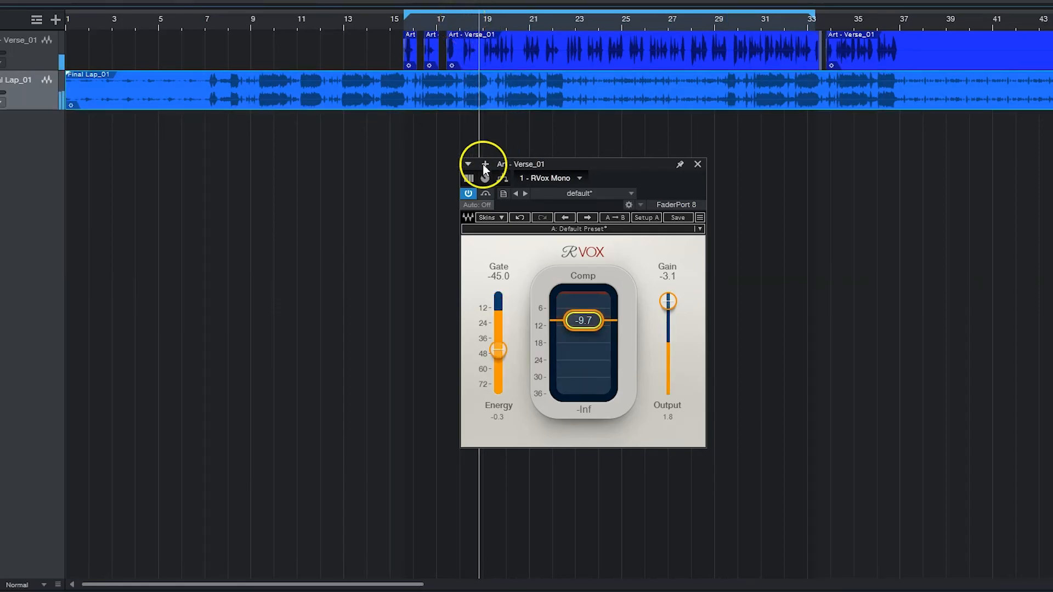
click(484, 193)
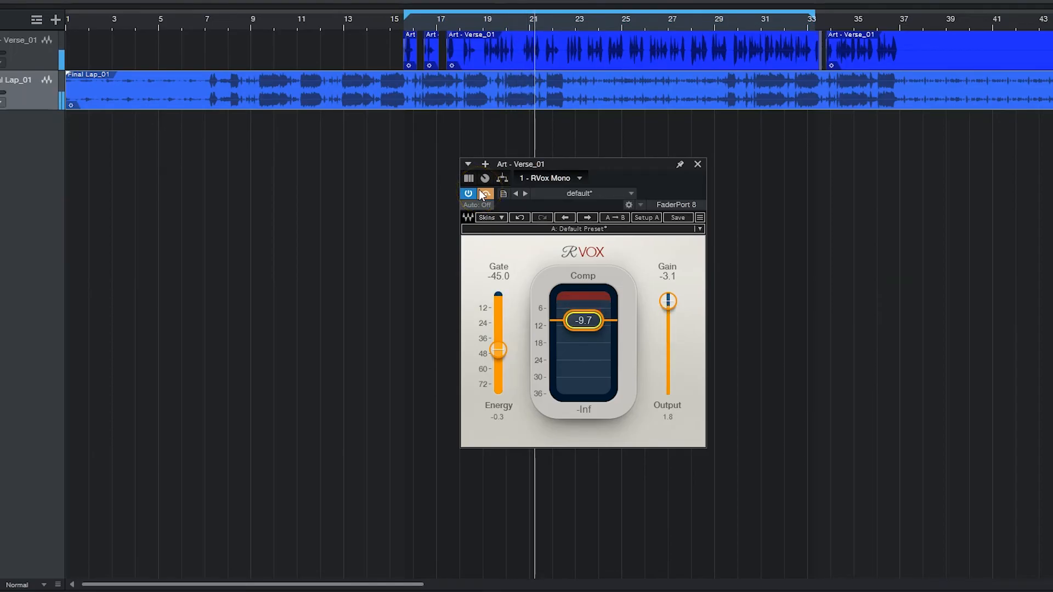
click(489, 195)
click(488, 196)
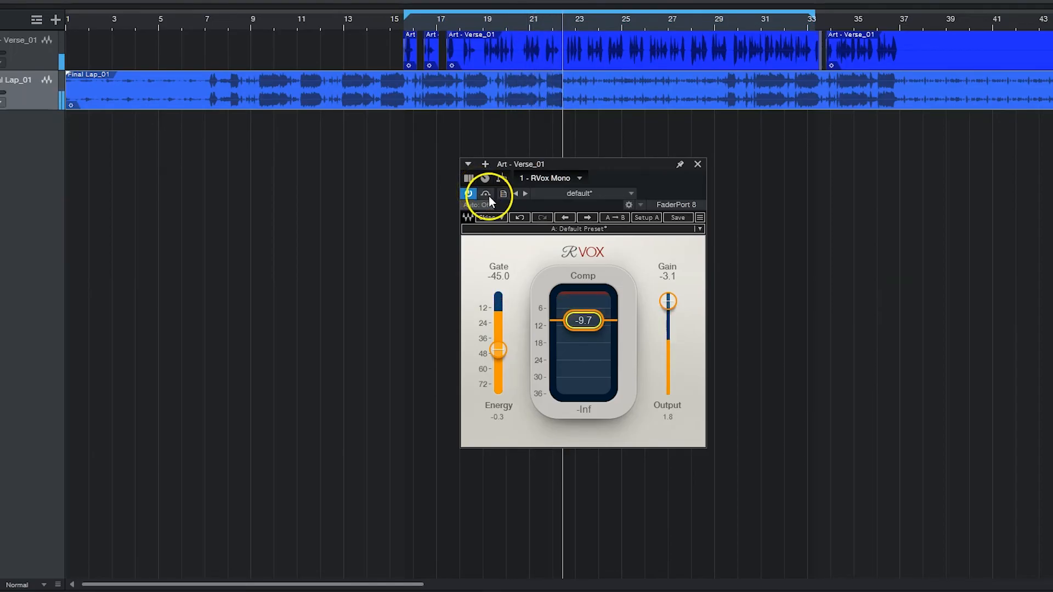
Set Comp to -9.8 and compare the vocal with the plugin bypassed once more
drag(587, 325, 589, 326)
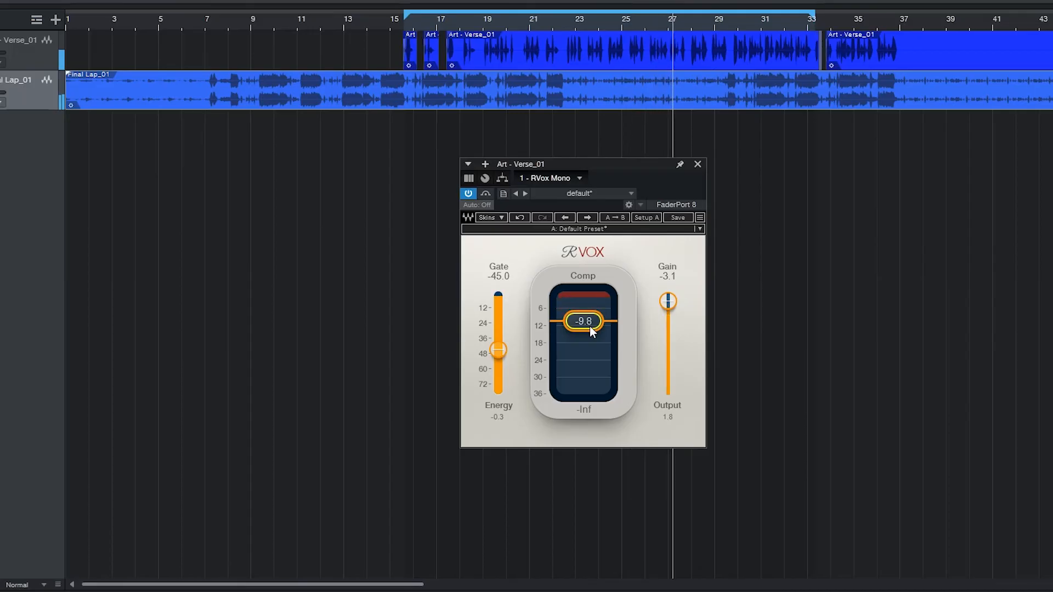
click(489, 194)
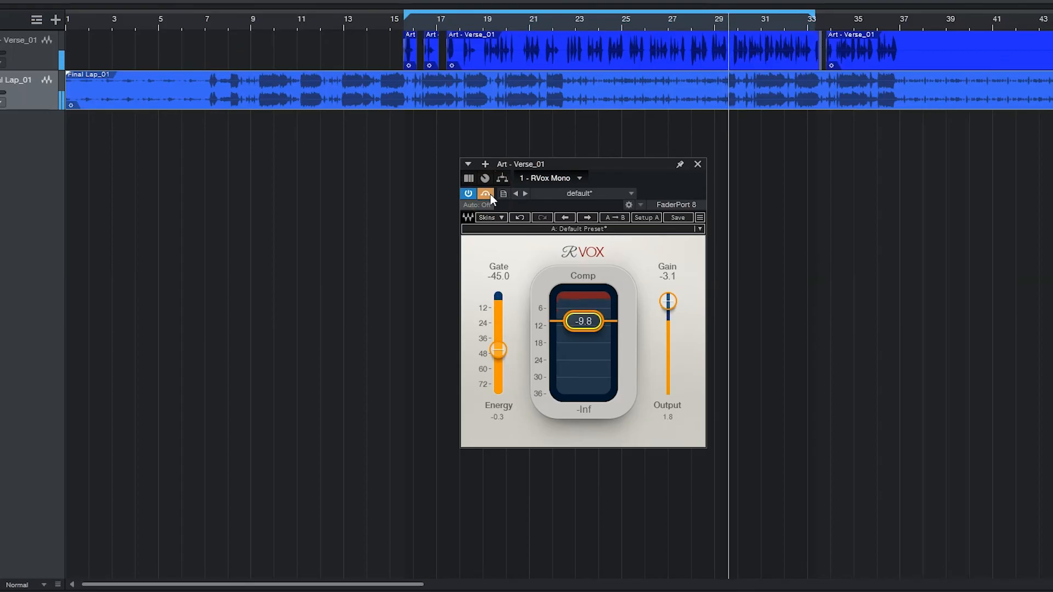
click(490, 194)
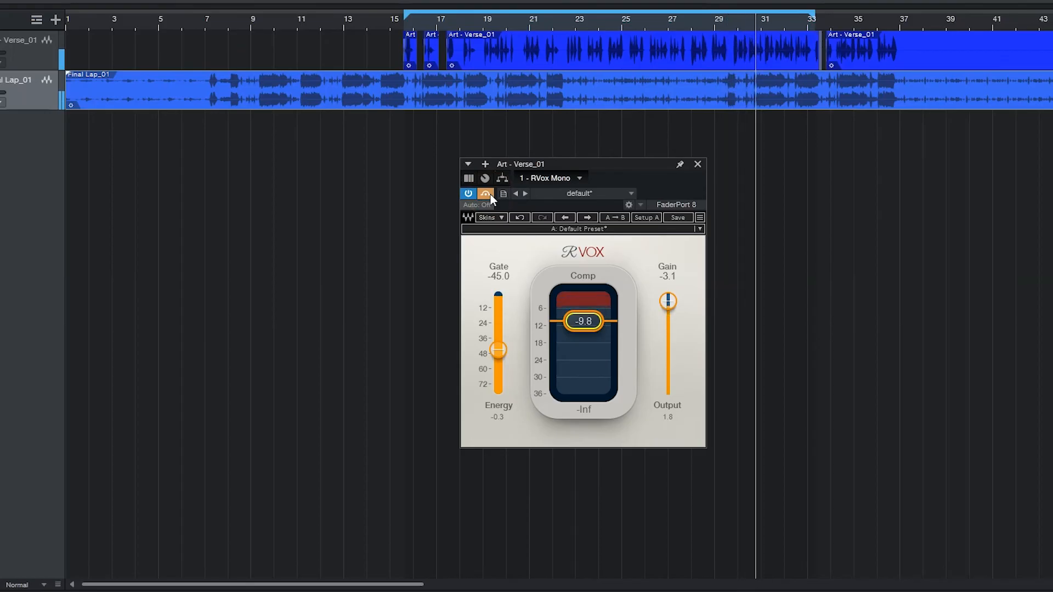